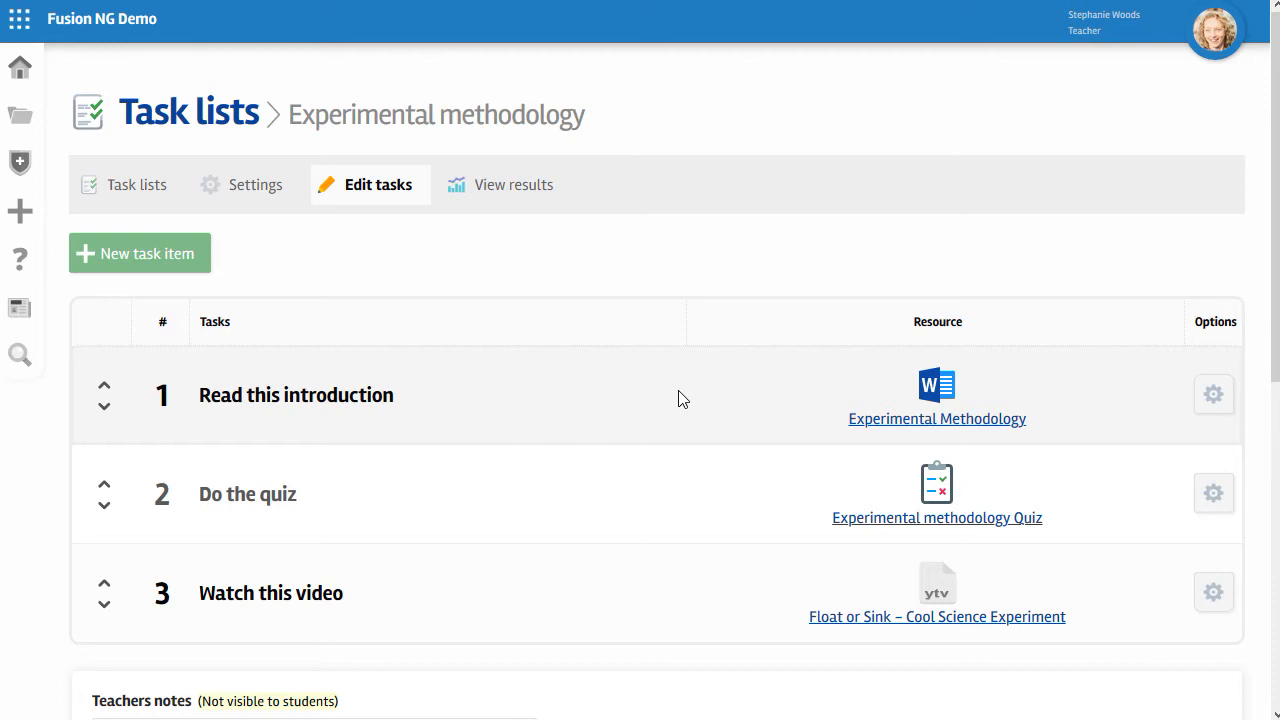
Step: Open the task list management page by way of the dashboard
{"action": "left_click", "coordinate": [24, 68]}
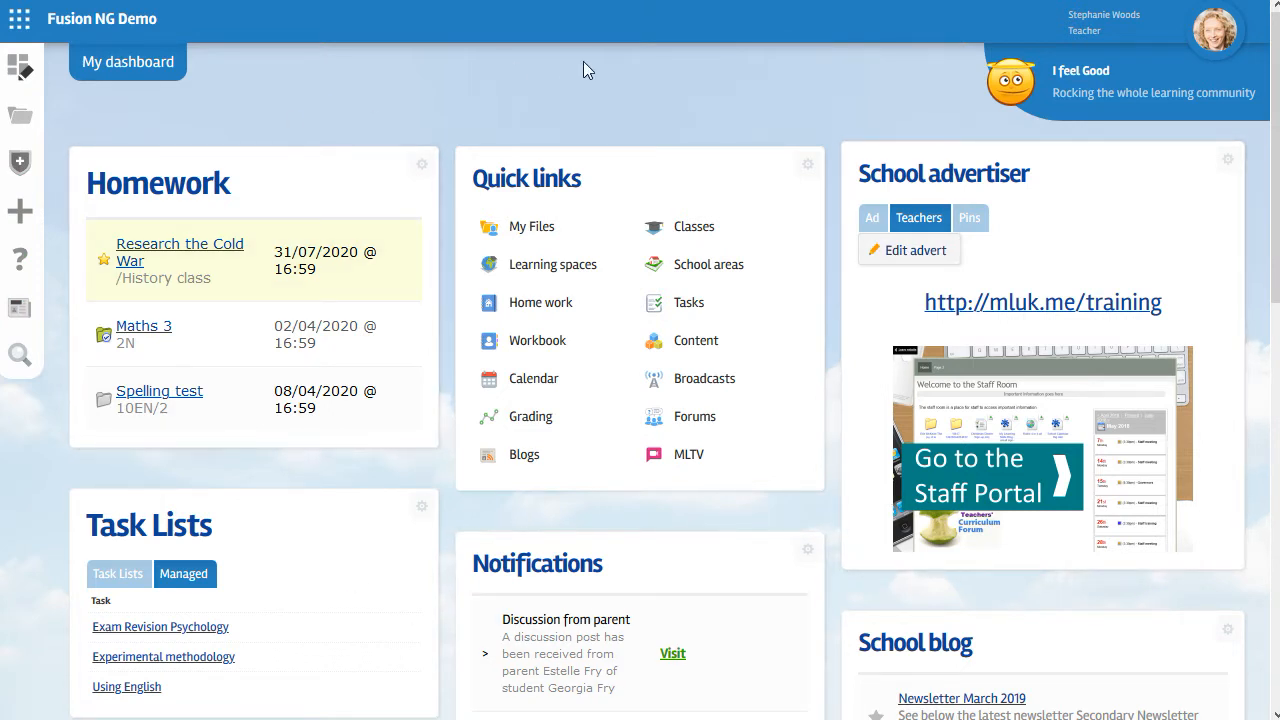
{"action": "left_click", "coordinate": [25, 22]}
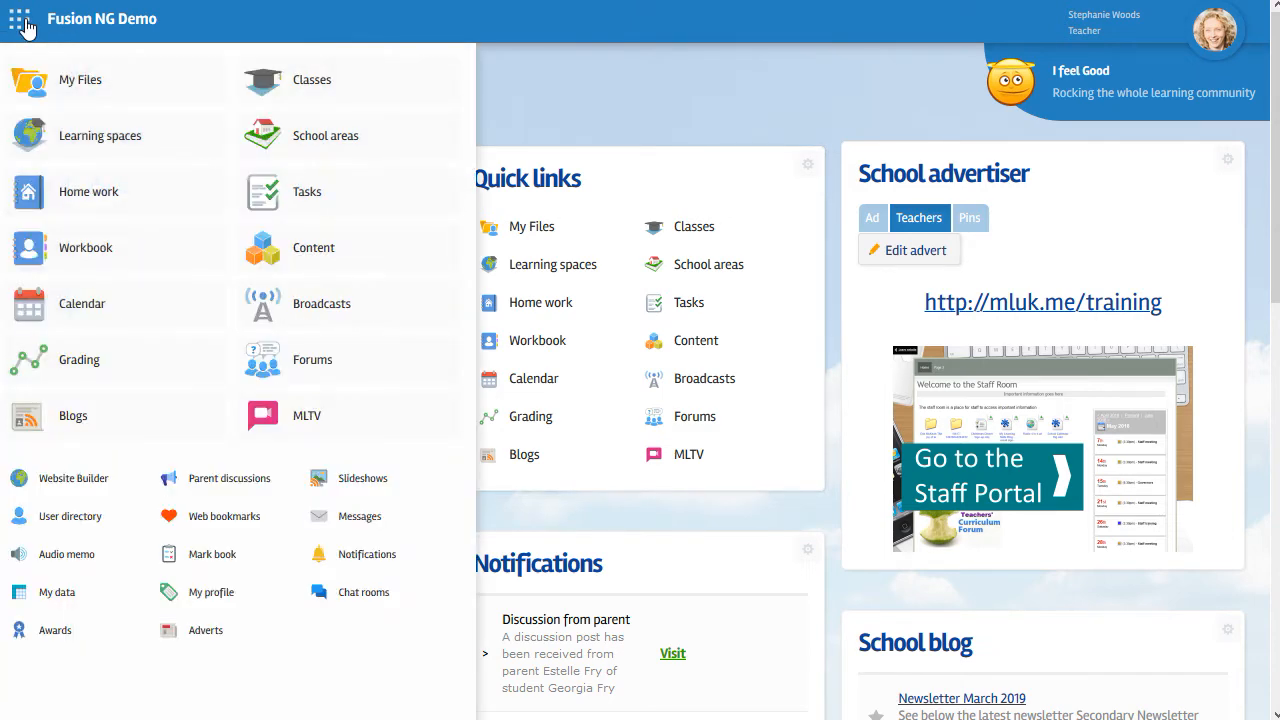
{"action": "left_click", "coordinate": [281, 208]}
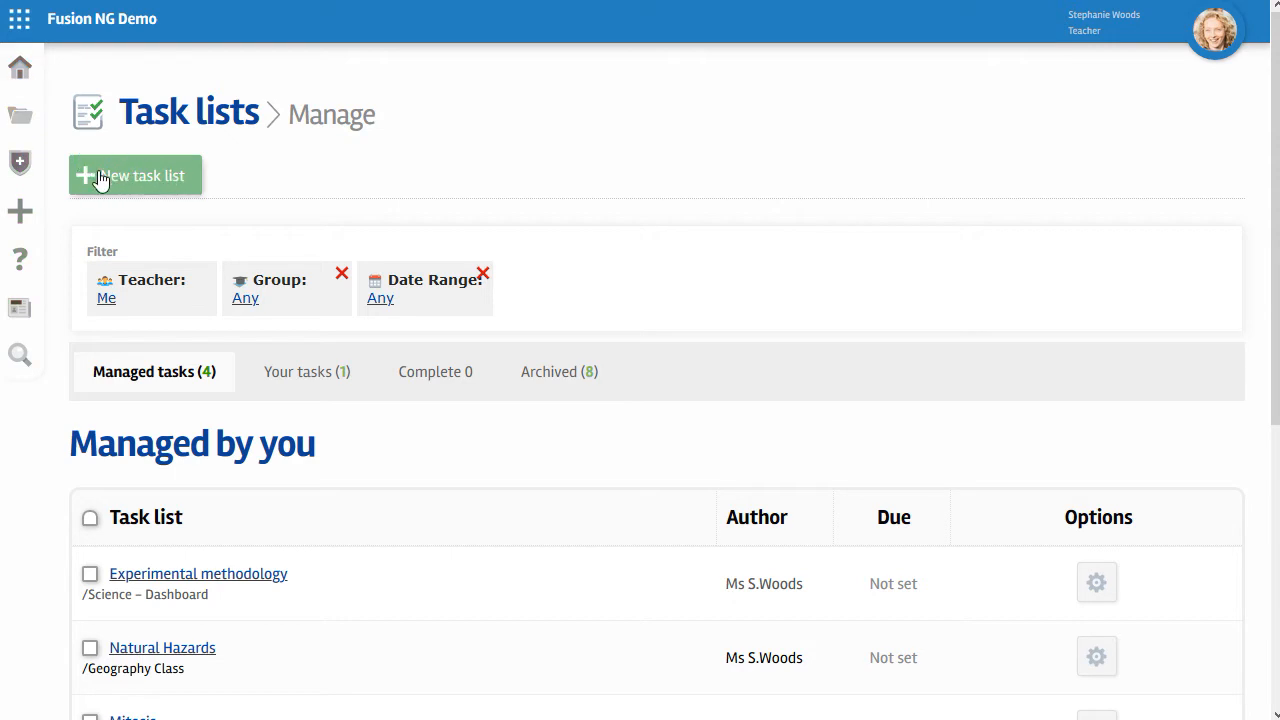
Step: Start a new task list named "Fractions revision" and choose the Year 6 class as its group
{"action": "left_click", "coordinate": [147, 180]}
{"action": "left_click", "coordinate": [208, 284]}
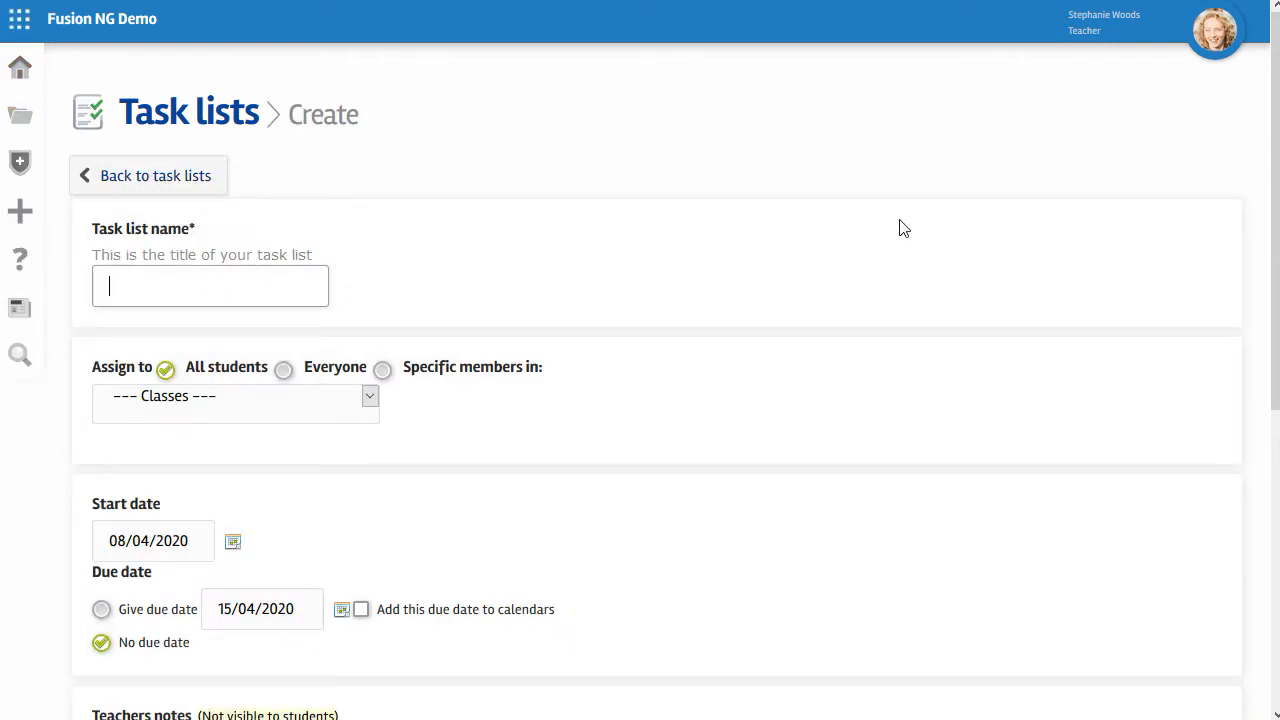
{"action": "type", "text": "Fractions revision"}
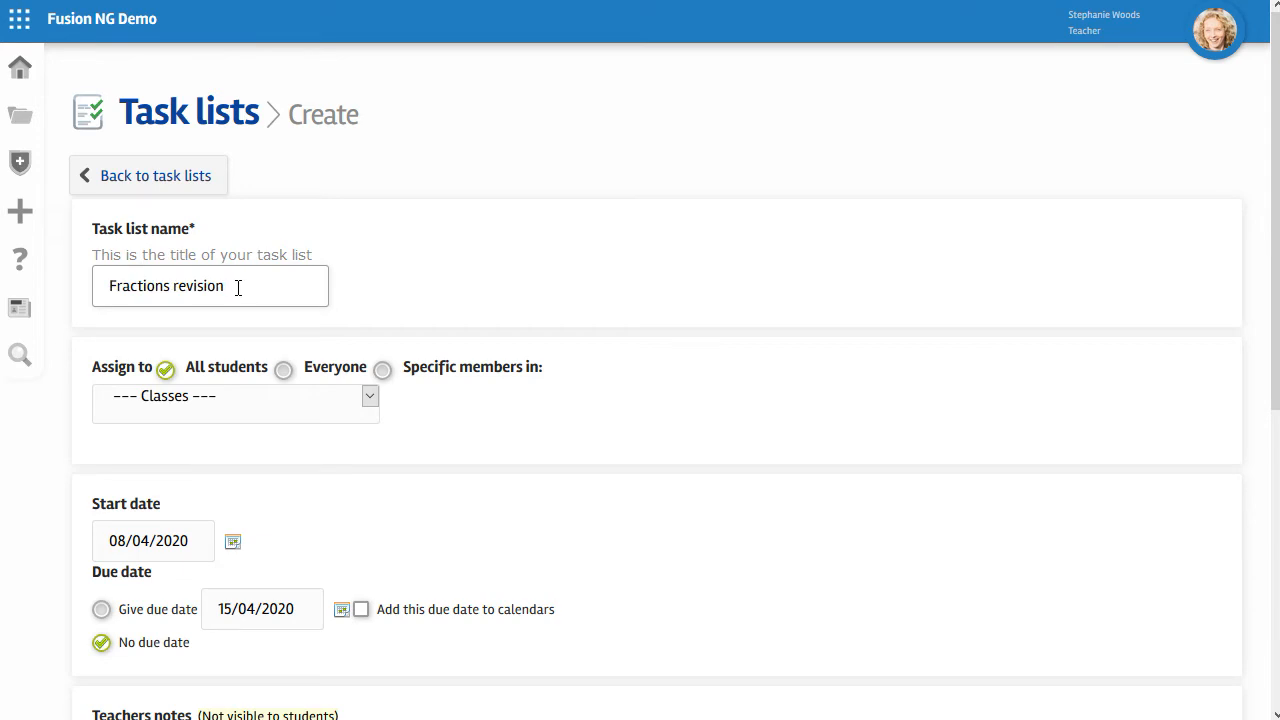
{"action": "left_click", "coordinate": [232, 419]}
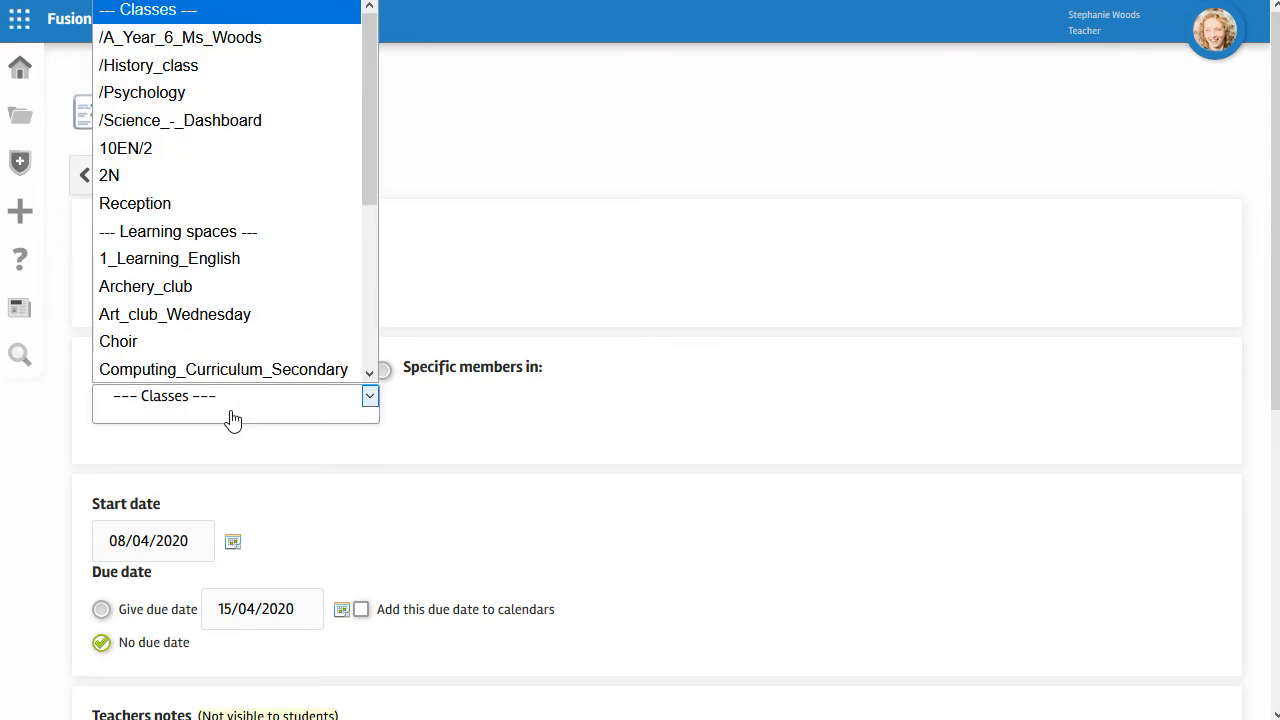
{"action": "left_click", "coordinate": [215, 48]}
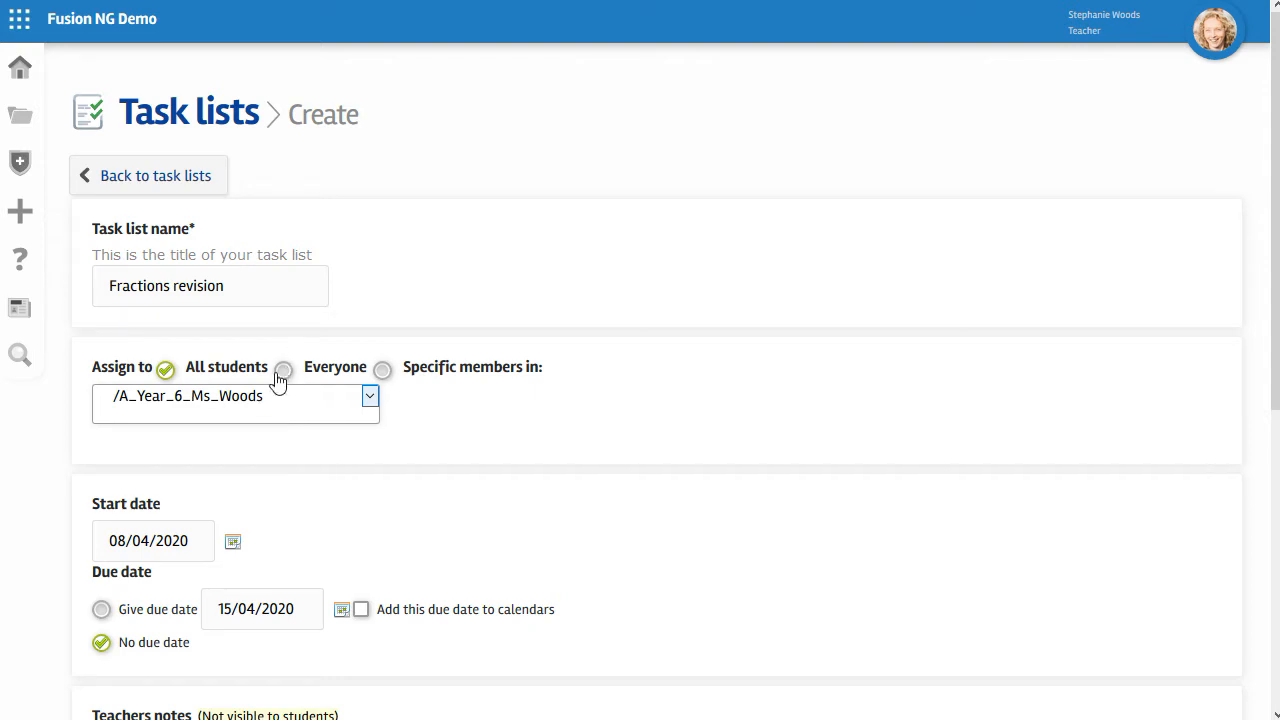
{"action": "left_click", "coordinate": [384, 372]}
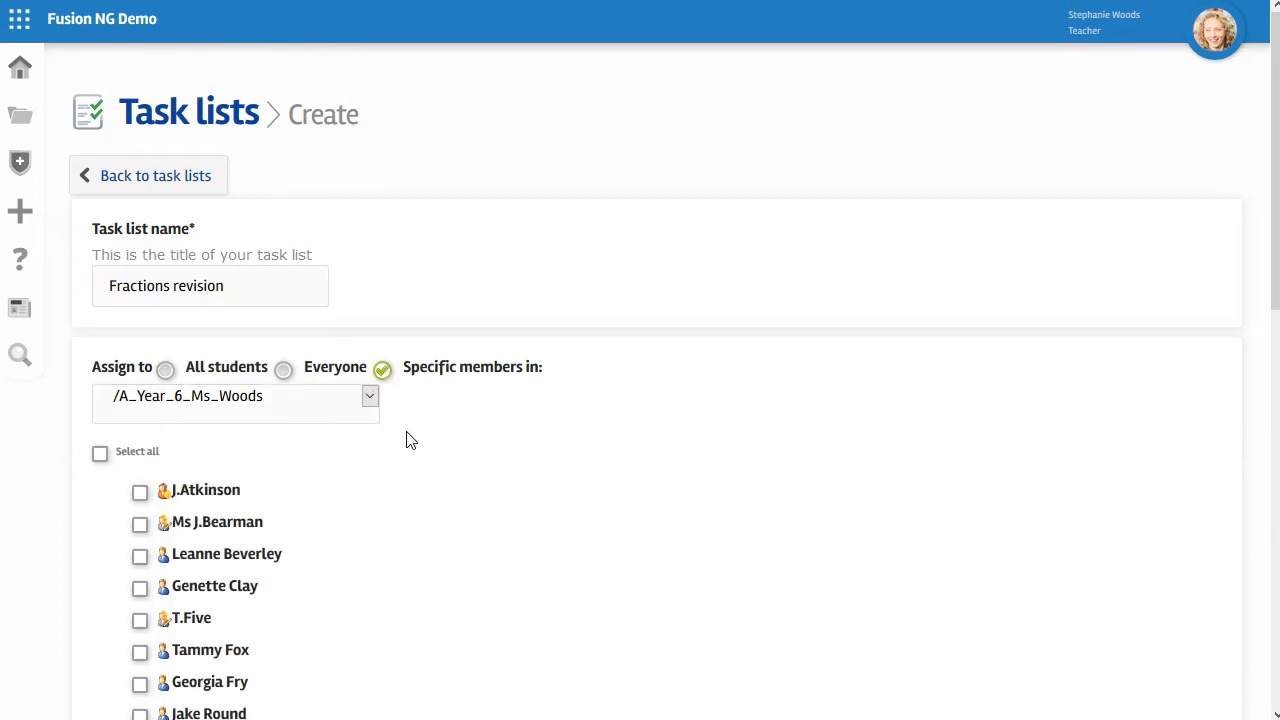
{"action": "scroll", "coordinate": [408, 440], "scroll_direction": "down", "scroll_amount": 2}
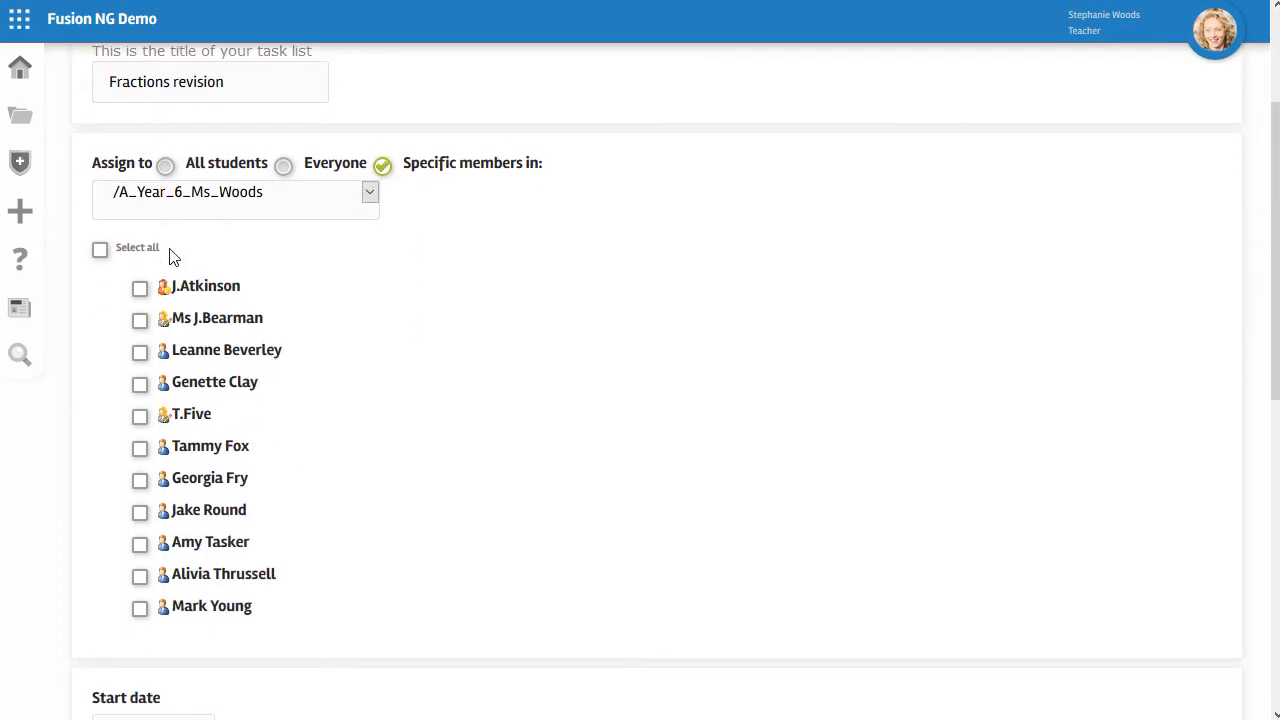
{"action": "left_click", "coordinate": [166, 166]}
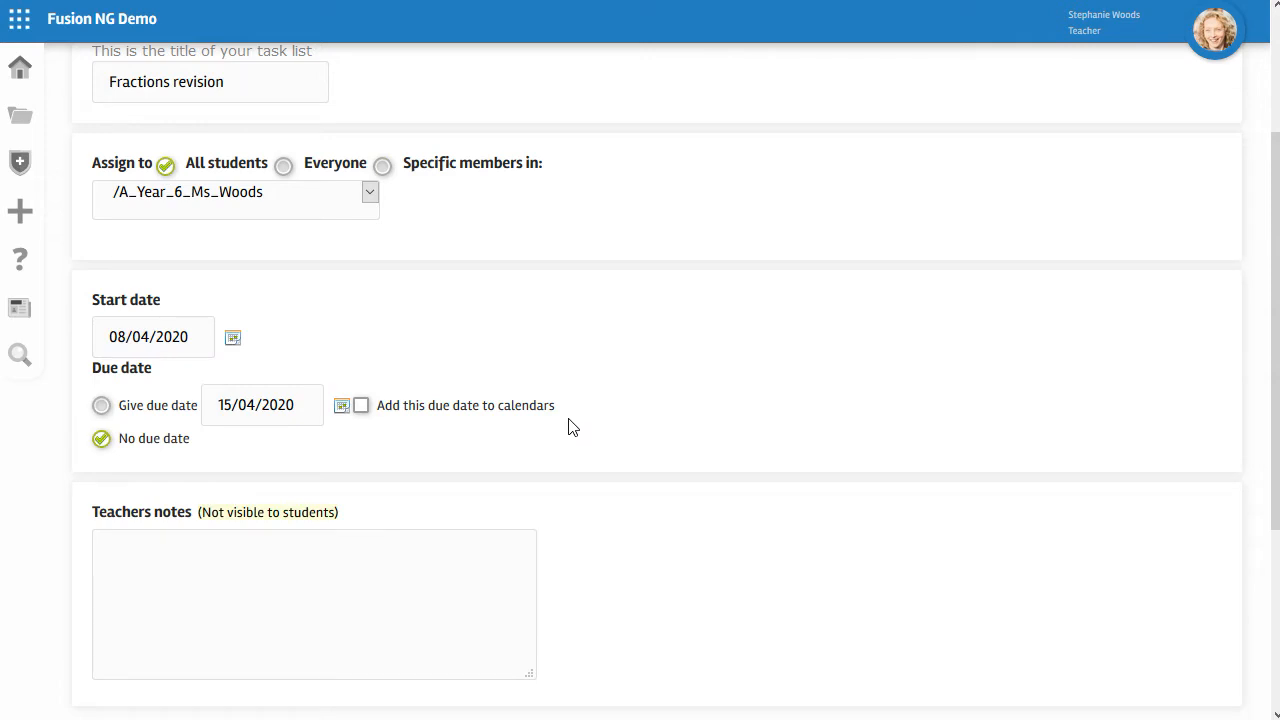
Step: Create the task list with the default start date, no due date and empty teachers notes
{"action": "scroll", "coordinate": [548, 338], "scroll_direction": "down", "scroll_amount": 1}
{"action": "scroll", "coordinate": [548, 338], "scroll_direction": "down", "scroll_amount": 1}
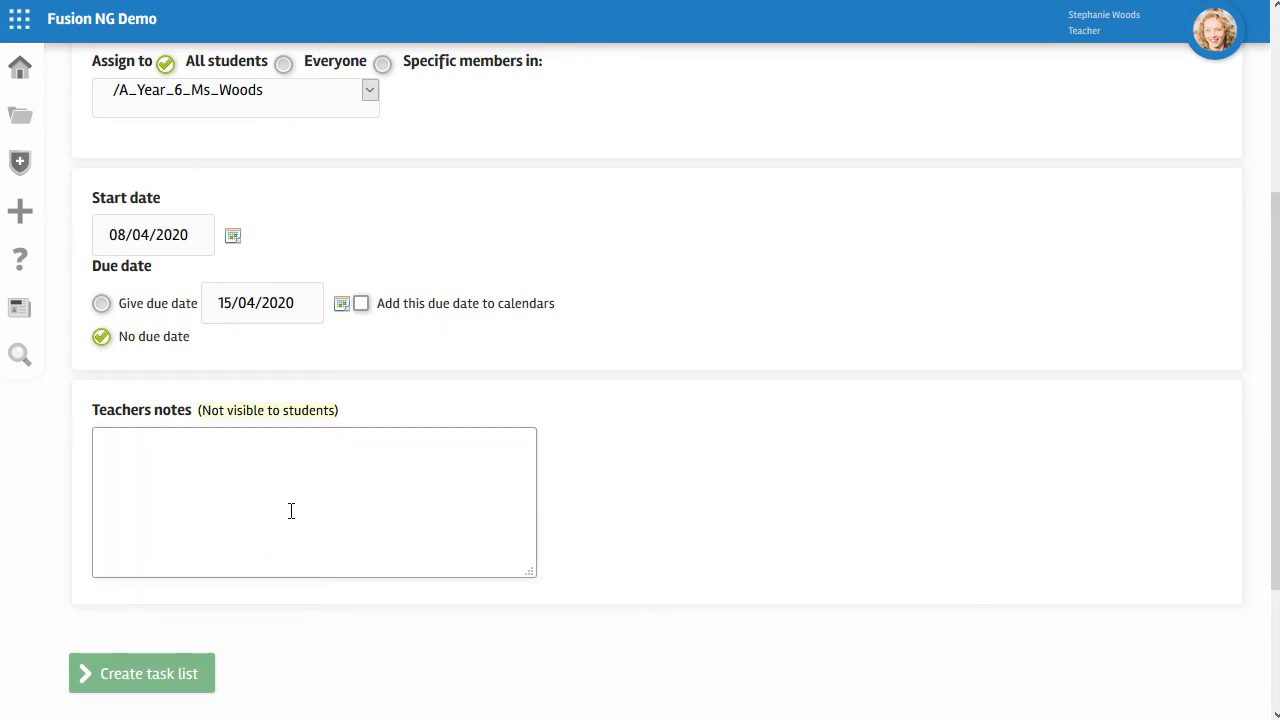
{"action": "scroll", "coordinate": [300, 514], "scroll_direction": "up", "scroll_amount": 3}
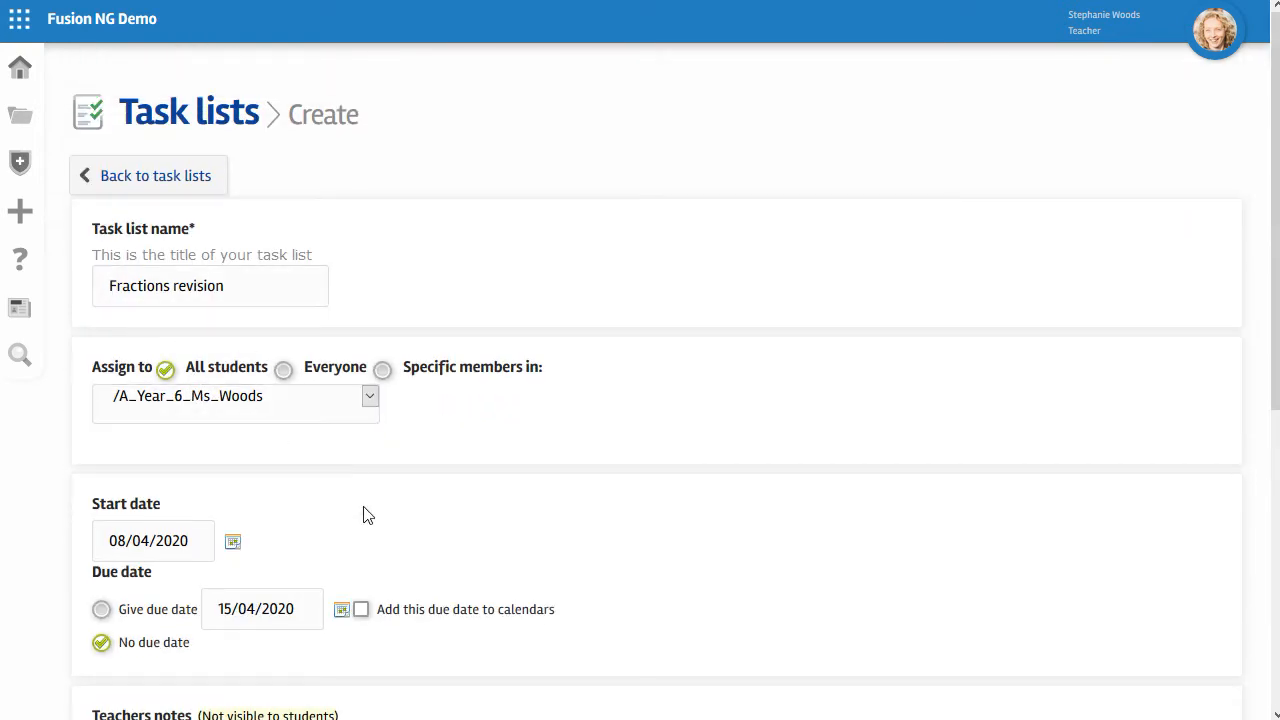
{"action": "scroll", "coordinate": [471, 566], "scroll_direction": "down", "scroll_amount": 5}
{"action": "left_click", "coordinate": [144, 484]}
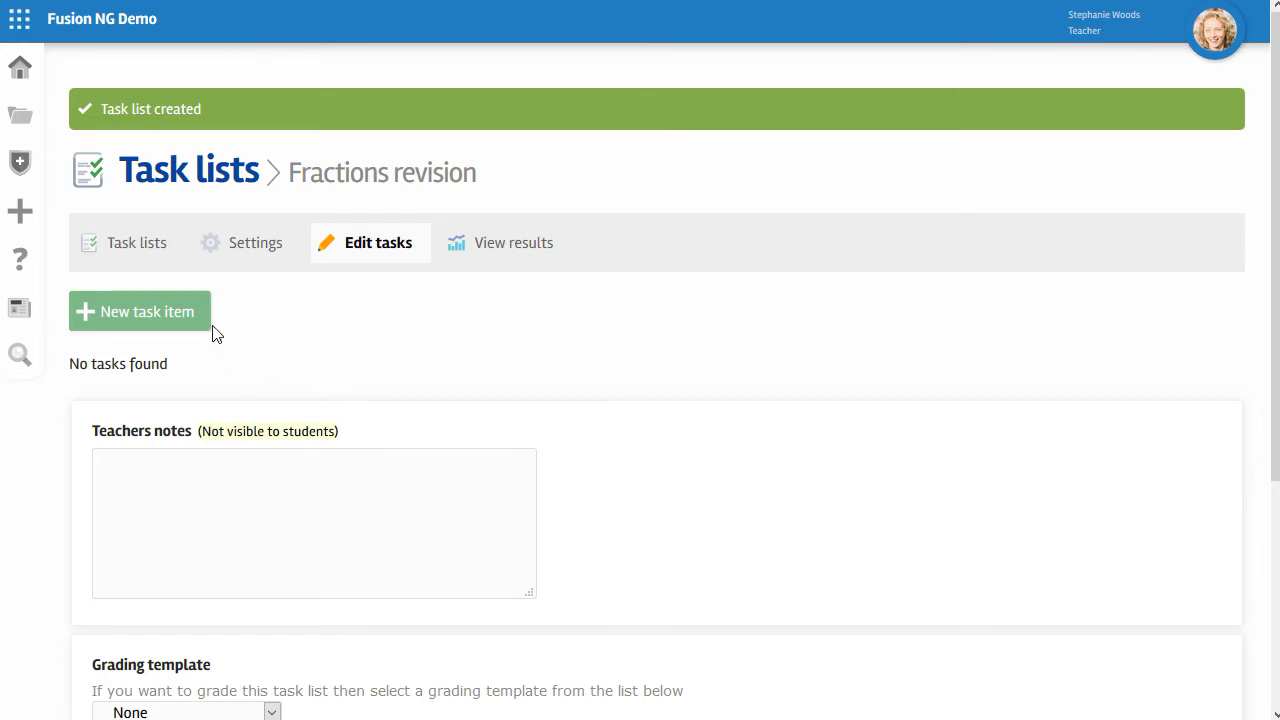
Step: Start a new task item and attach the Resource centre video "Adding and Subtracting Mixed Numbers and Improper Fractions"
{"action": "left_click", "coordinate": [141, 315]}
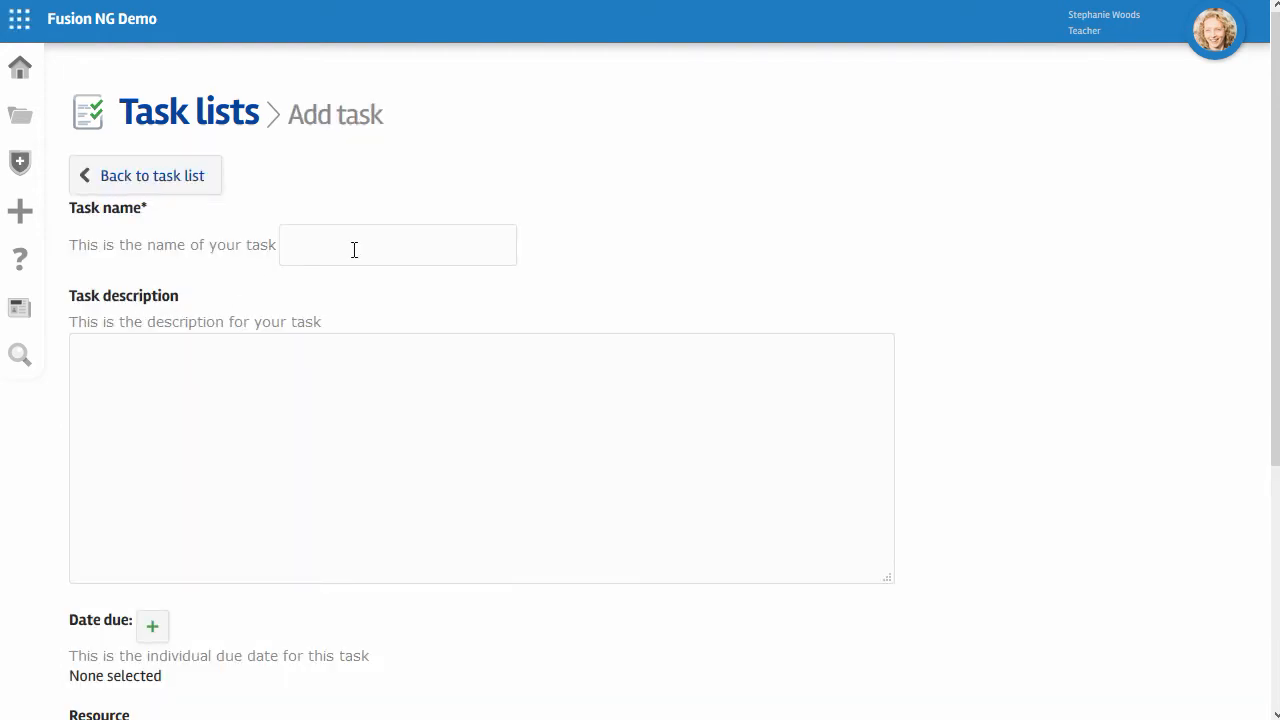
{"action": "scroll", "coordinate": [446, 320], "scroll_direction": "down", "scroll_amount": 1}
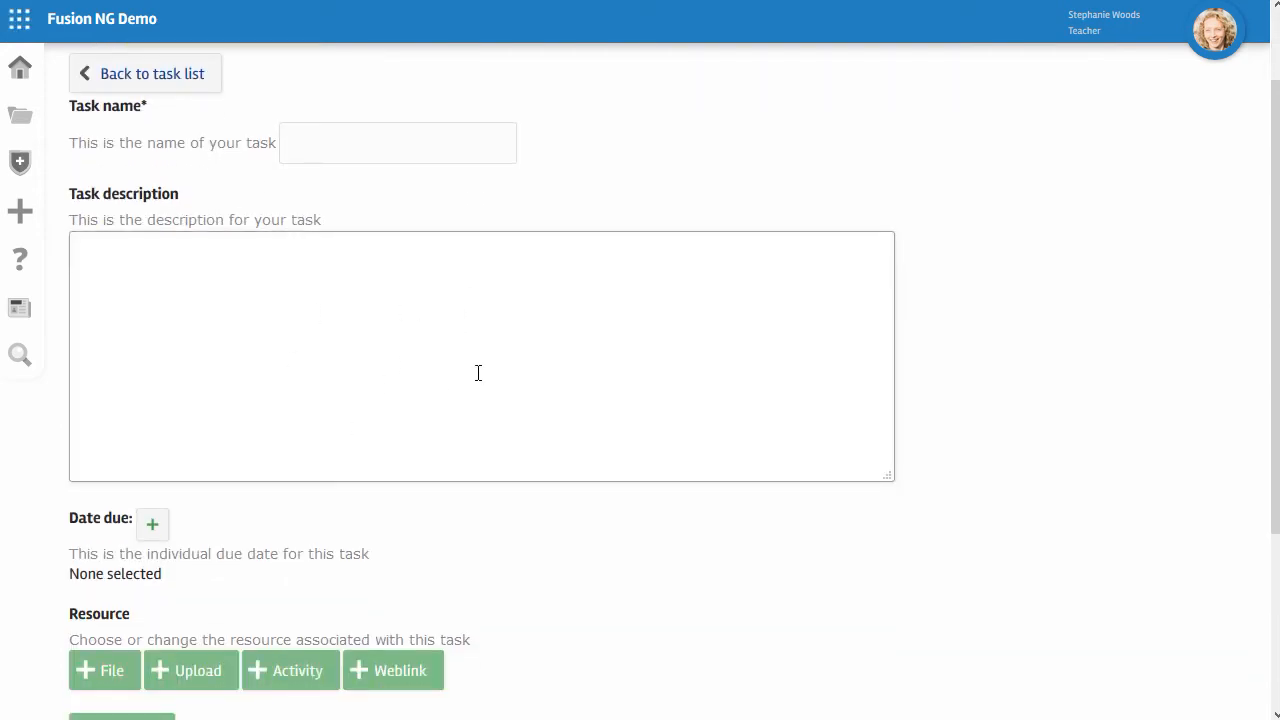
{"action": "scroll", "coordinate": [623, 503], "scroll_direction": "down", "scroll_amount": 3}
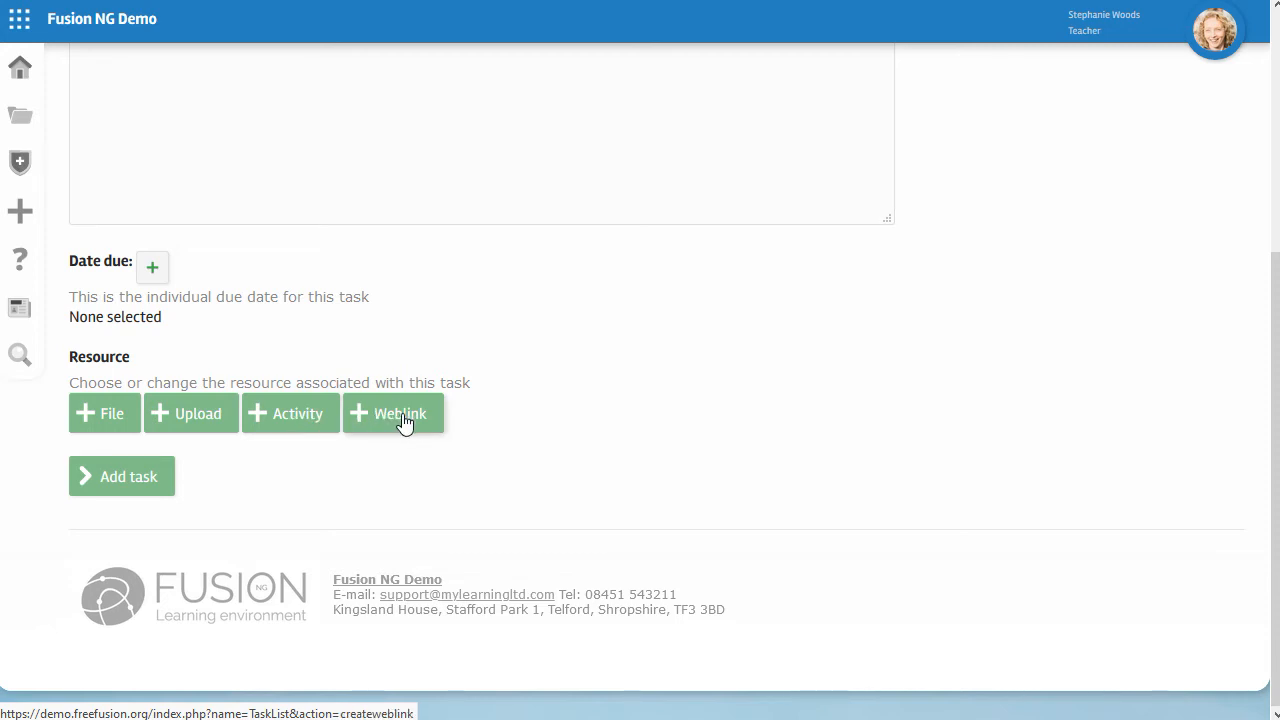
{"action": "left_click", "coordinate": [108, 417]}
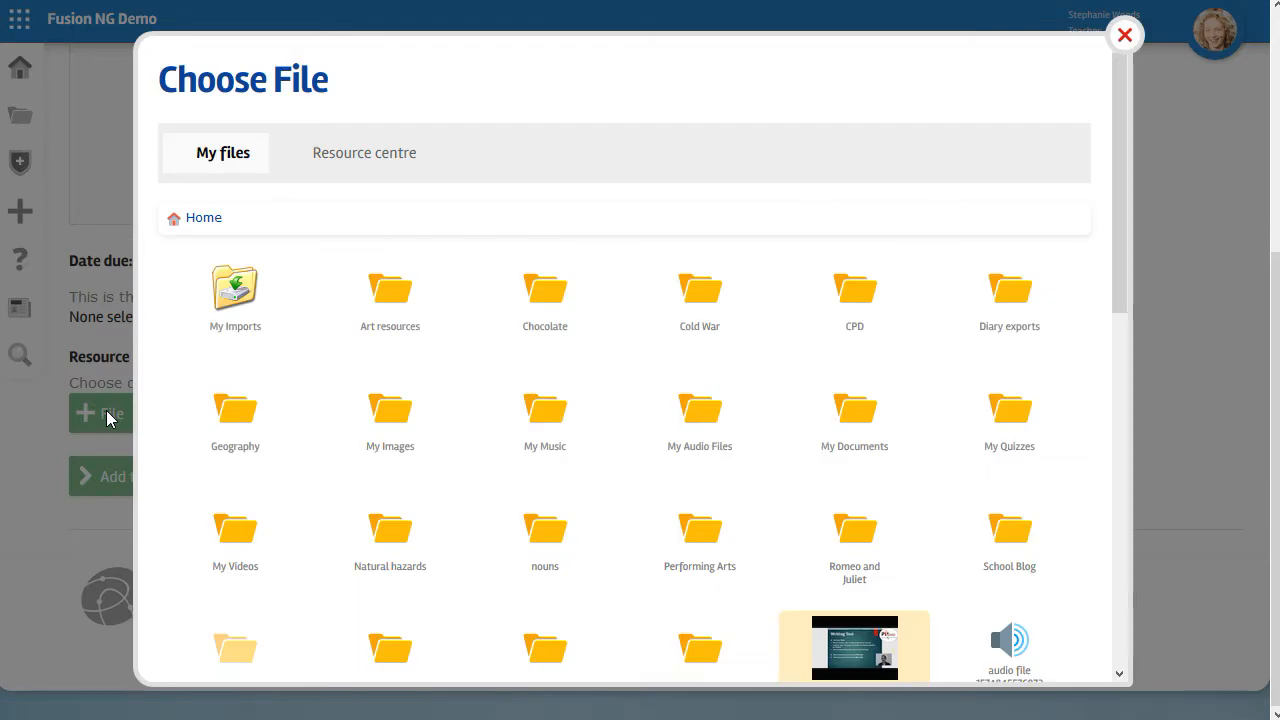
{"action": "left_click", "coordinate": [364, 156]}
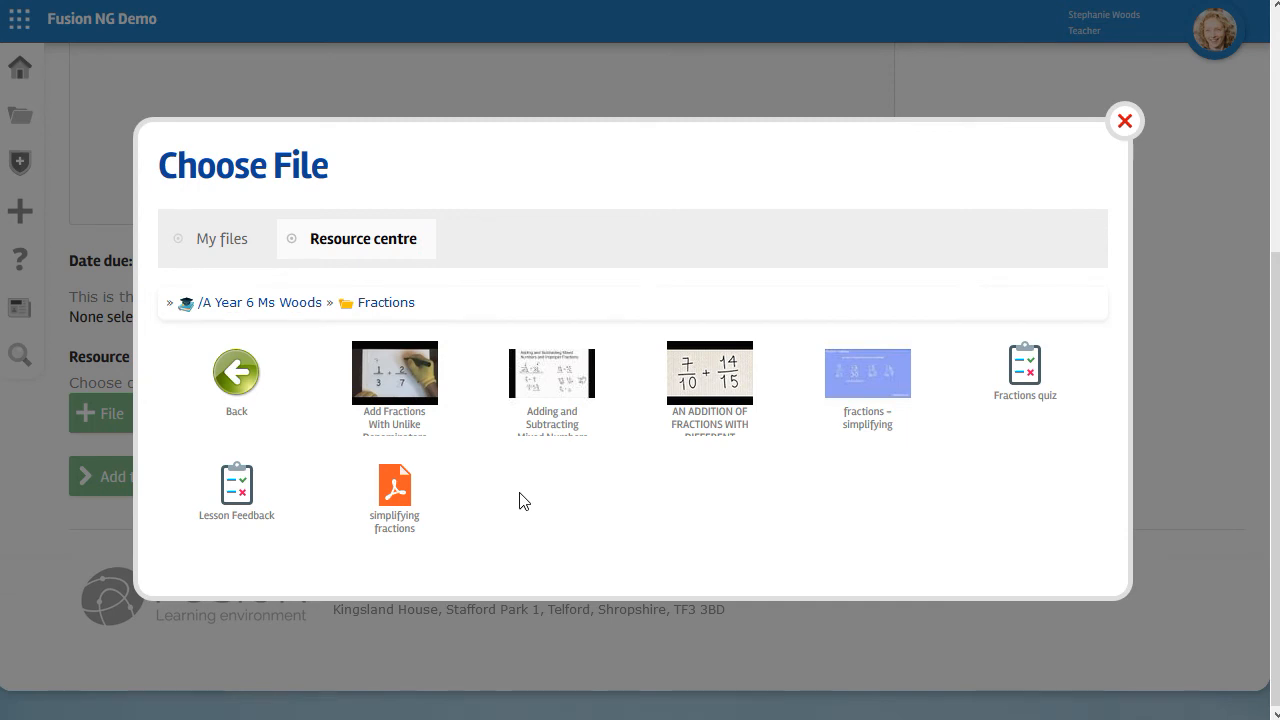
{"action": "left_click", "coordinate": [556, 388]}
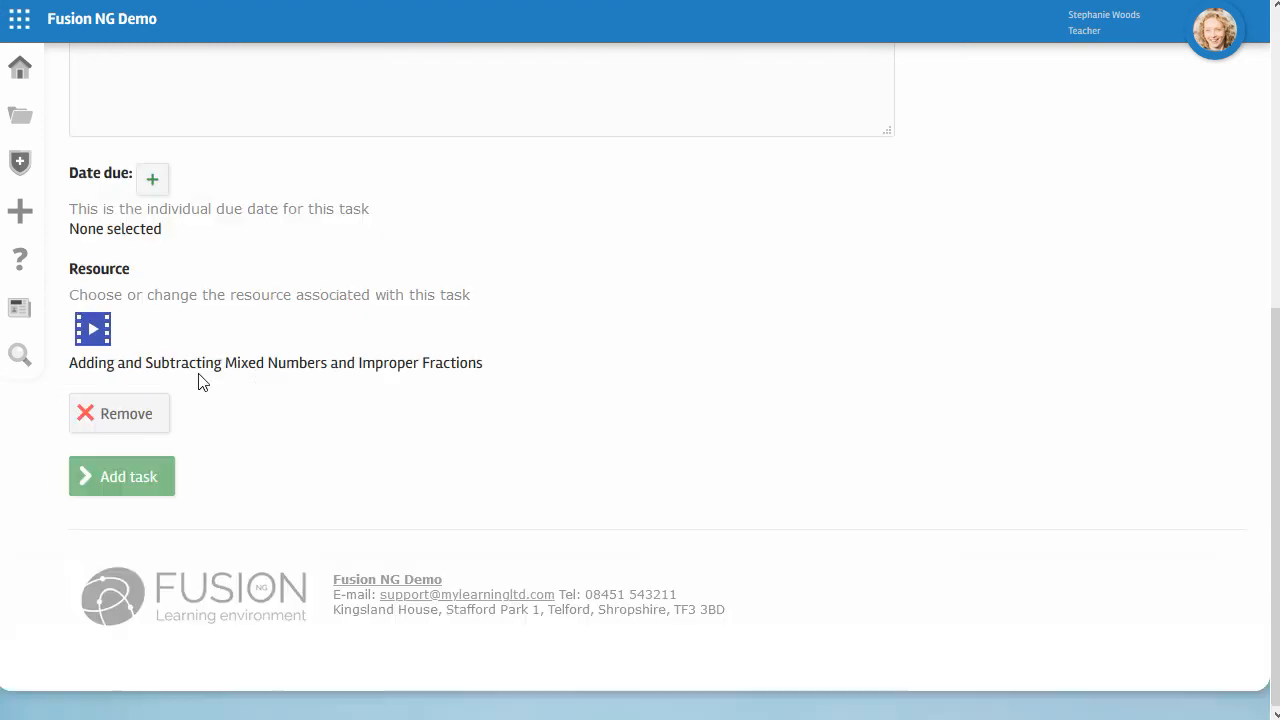
Step: Name the task "Watch video", leave its description empty, and add it to the task list
{"action": "left_click", "coordinate": [329, 302]}
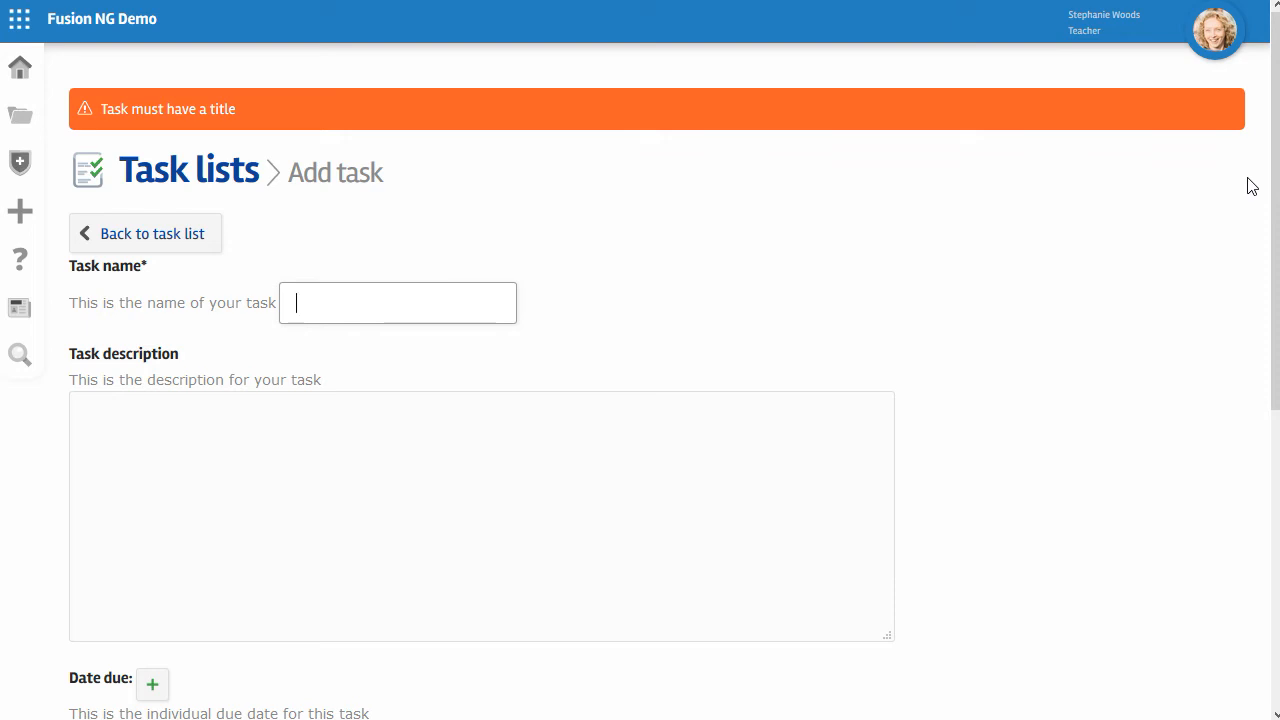
{"action": "type", "text": "Watc"}
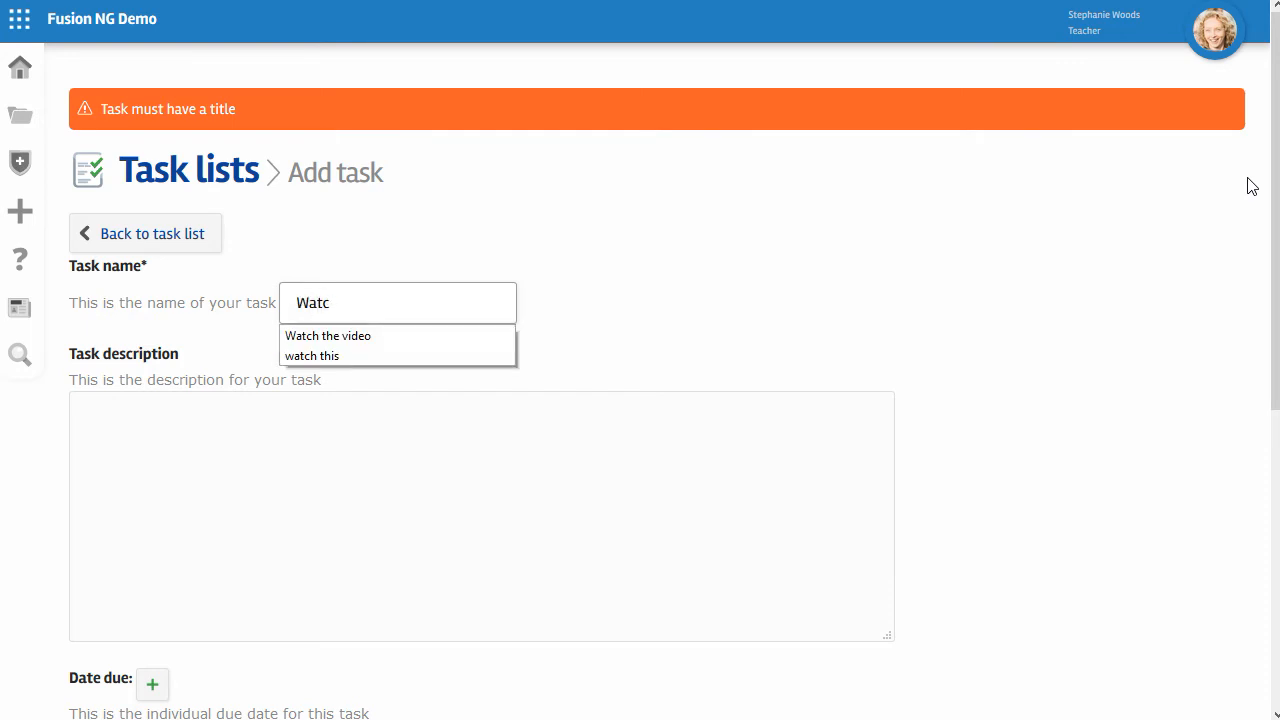
{"action": "type", "text": "h video"}
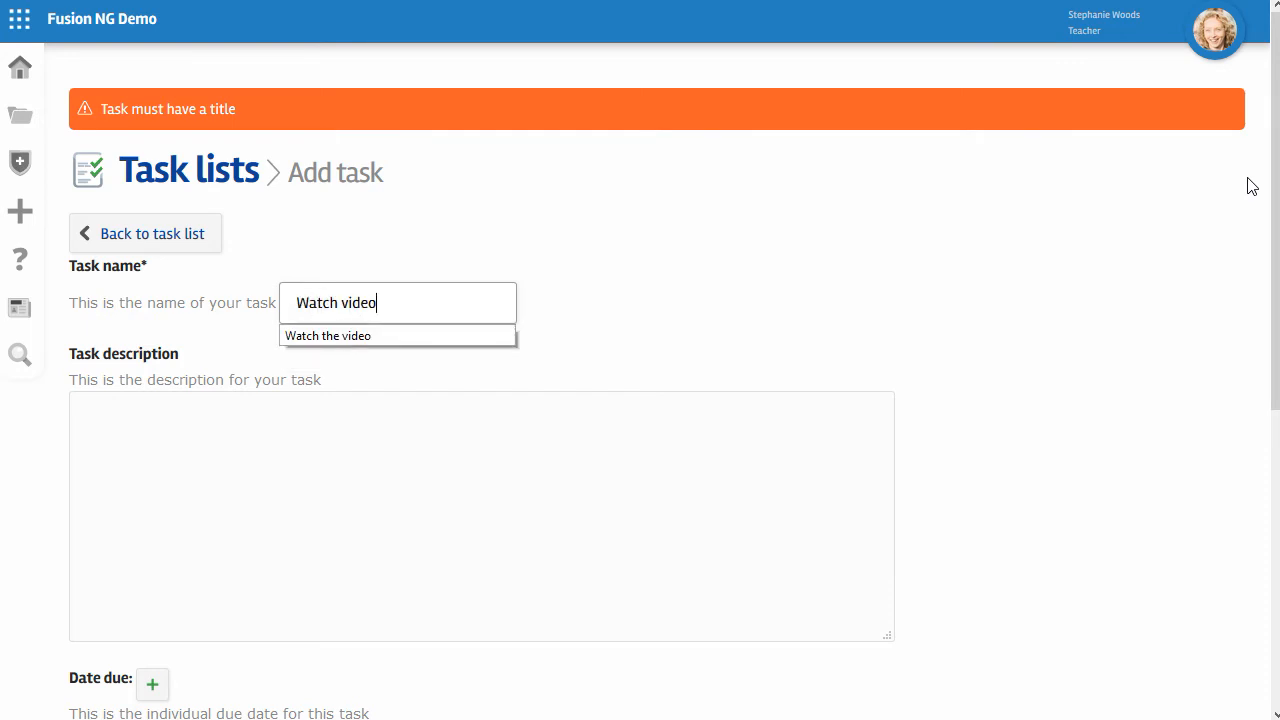
{"action": "left_click", "coordinate": [486, 391]}
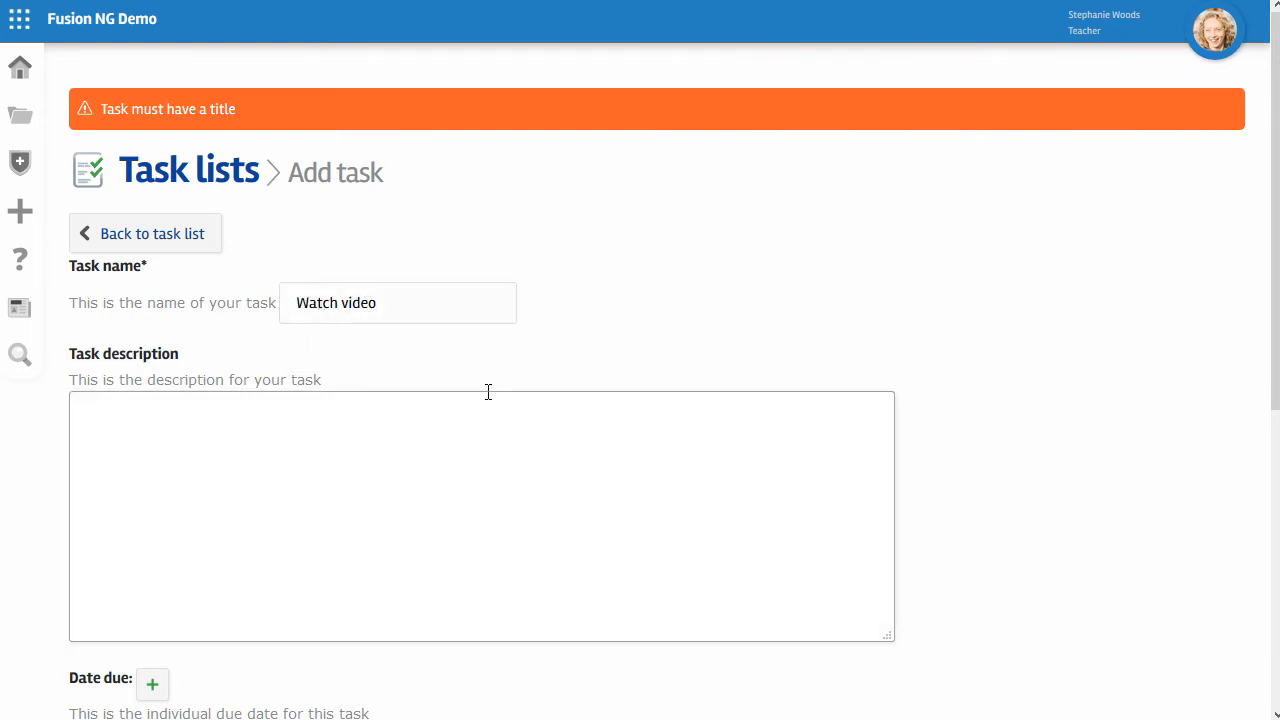
{"action": "scroll", "coordinate": [488, 392], "scroll_direction": "down", "scroll_amount": 1}
{"action": "scroll", "coordinate": [271, 372], "scroll_direction": "down", "scroll_amount": 1}
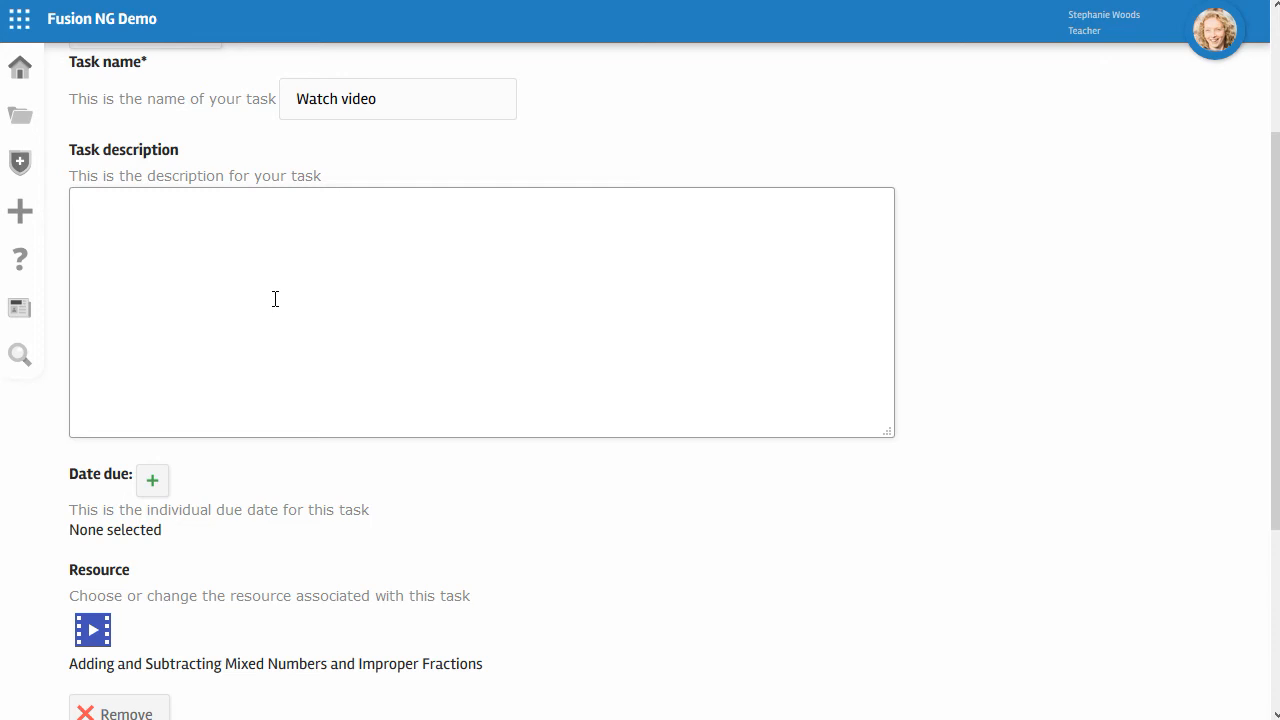
{"action": "scroll", "coordinate": [303, 300], "scroll_direction": "down", "scroll_amount": 3}
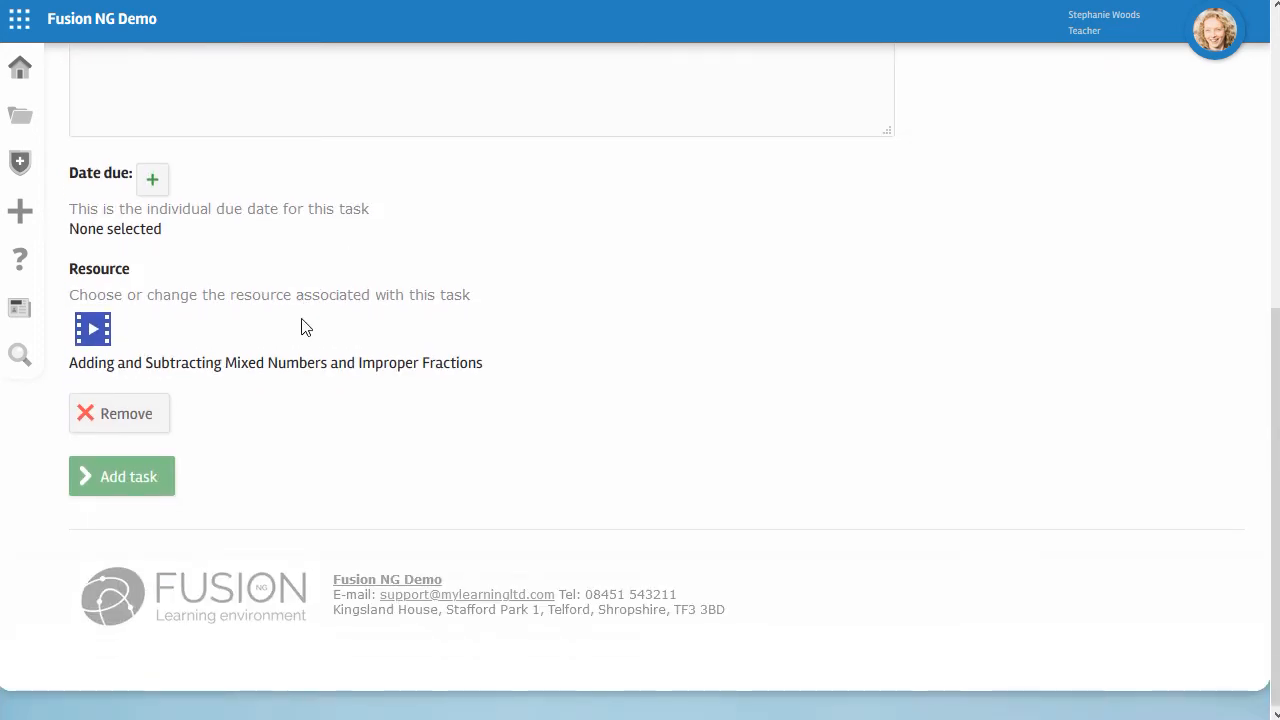
{"action": "left_click", "coordinate": [123, 477]}
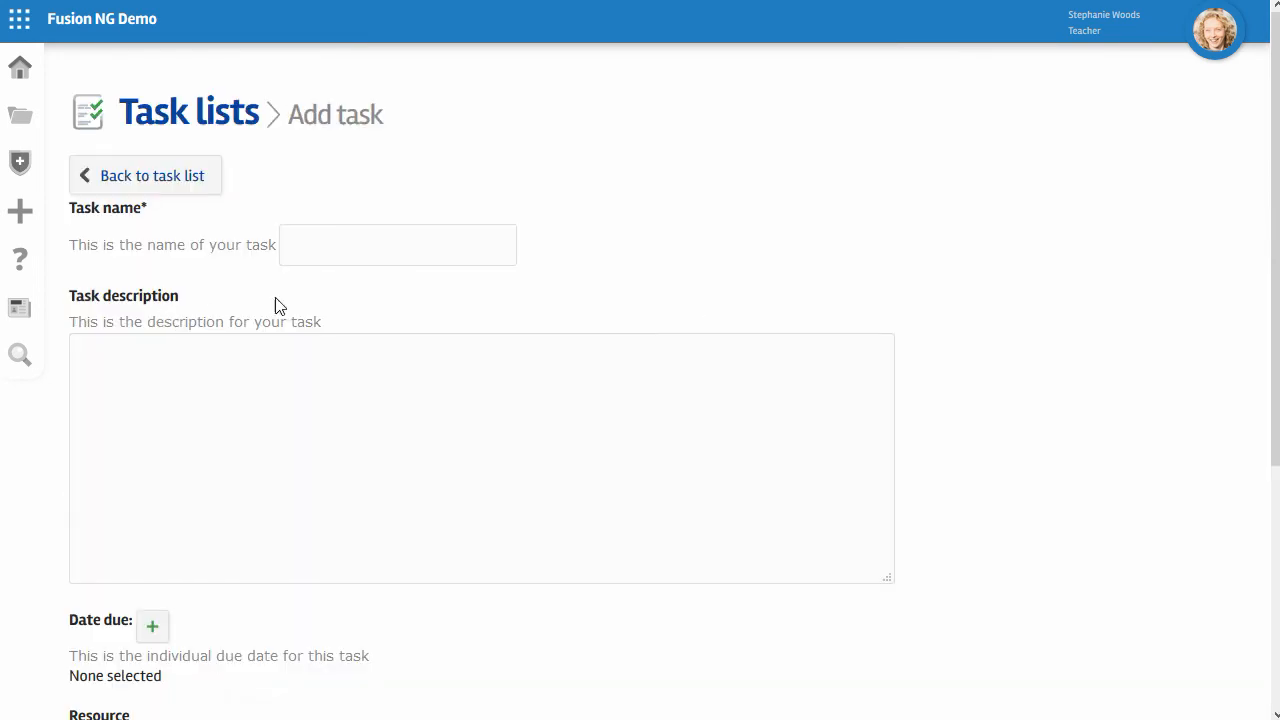
Step: Attach "AN ADDITION OF FRACTIONS WITH DIFFERENT DENOMINATORS" from the Resource centre's Fractions folder to the second task item
{"action": "scroll", "coordinate": [323, 383], "scroll_direction": "down", "scroll_amount": 3}
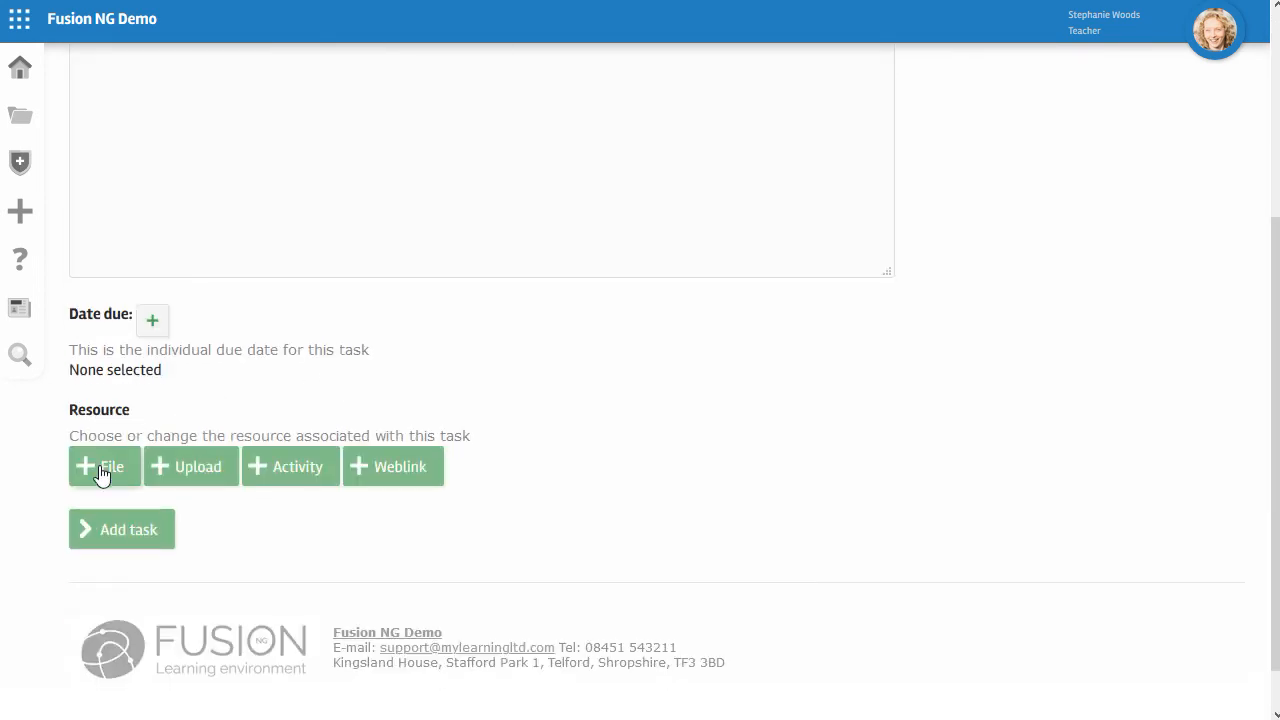
{"action": "left_click", "coordinate": [102, 473]}
{"action": "left_click", "coordinate": [369, 437]}
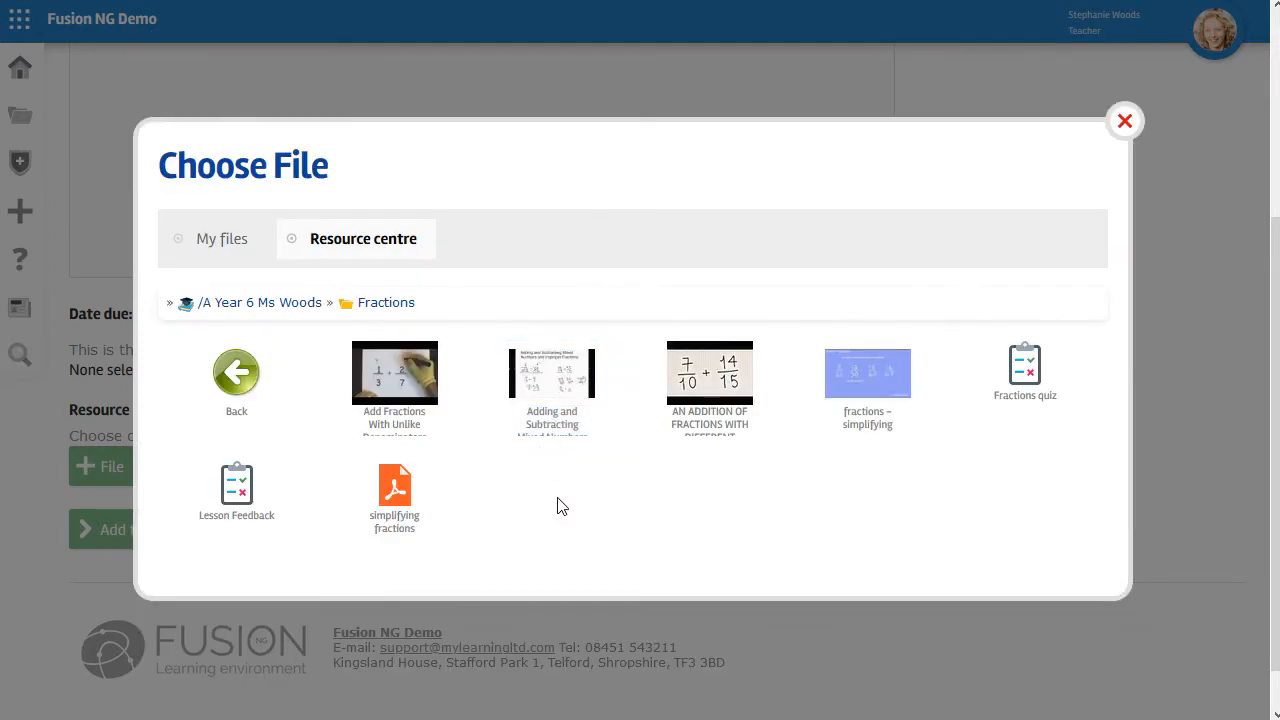
{"action": "left_click", "coordinate": [700, 400]}
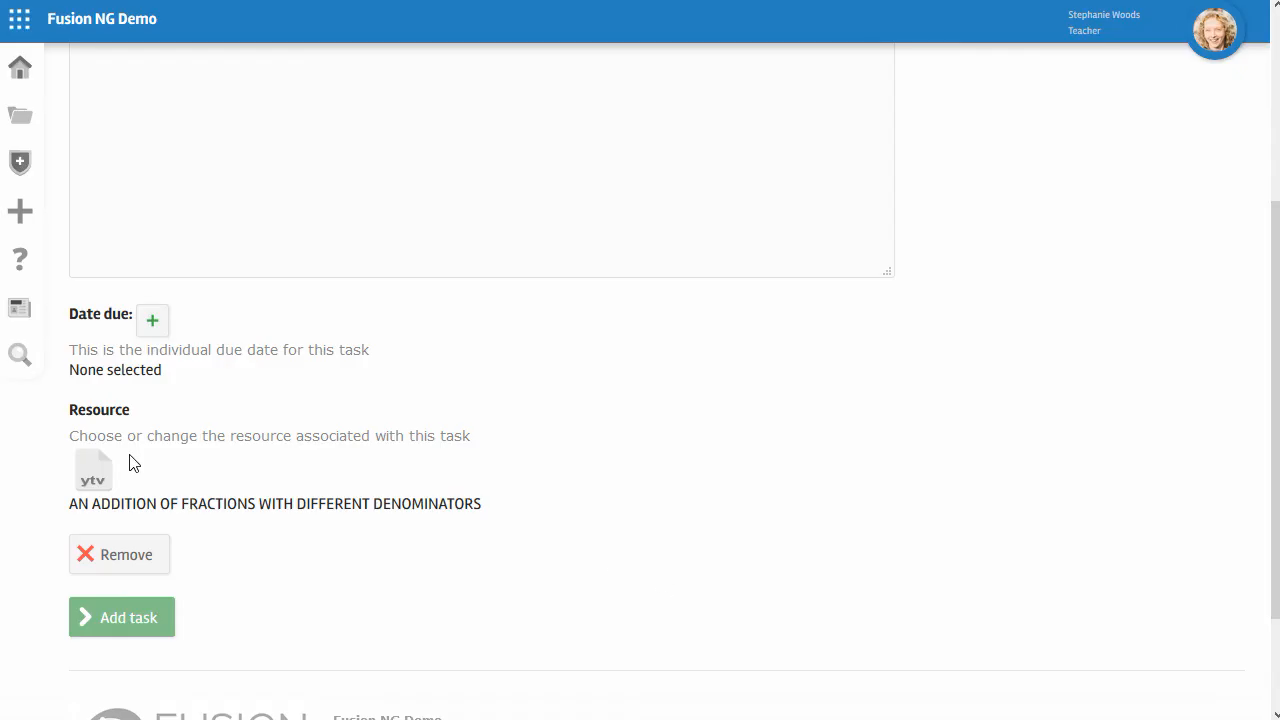
Step: Name the second task "Watch video" as well and add it to the task list
{"action": "scroll", "coordinate": [145, 331], "scroll_direction": "up", "scroll_amount": 3}
{"action": "left_click", "coordinate": [347, 248]}
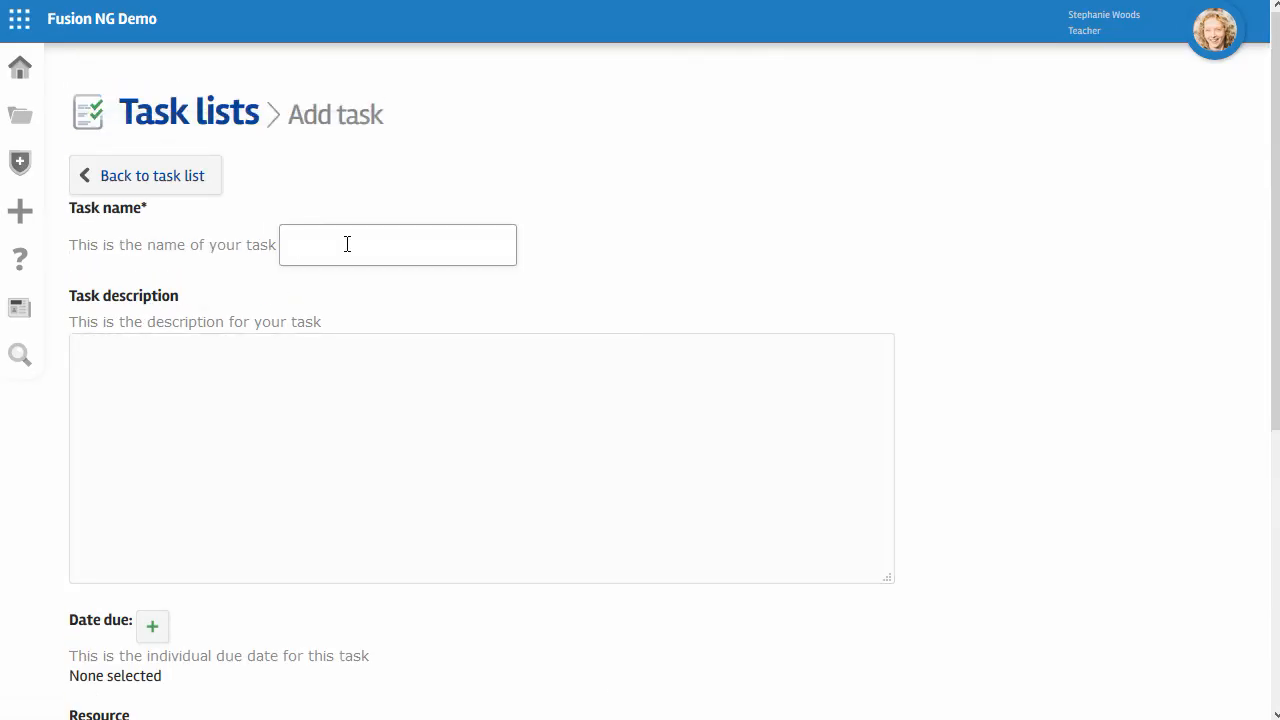
{"action": "type", "text": "w"}
{"action": "left_click", "coordinate": [320, 303]}
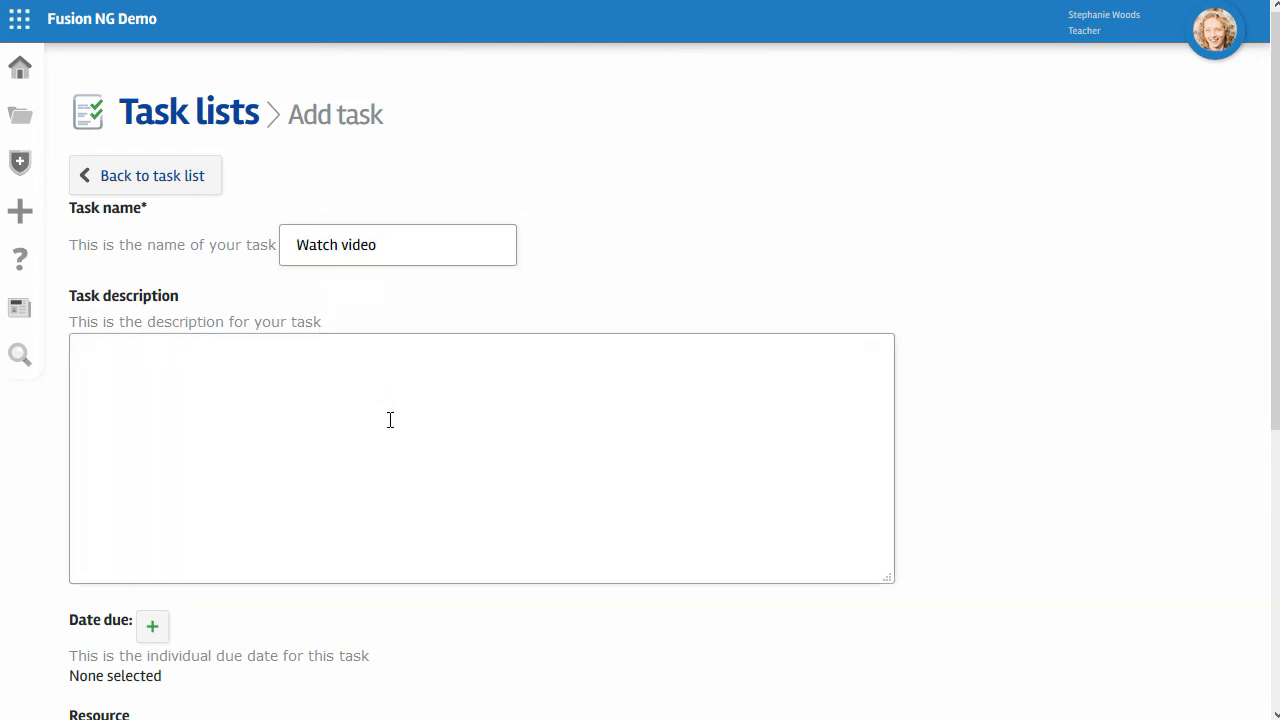
{"action": "scroll", "coordinate": [385, 425], "scroll_direction": "down", "scroll_amount": 5}
{"action": "left_click", "coordinate": [116, 477]}
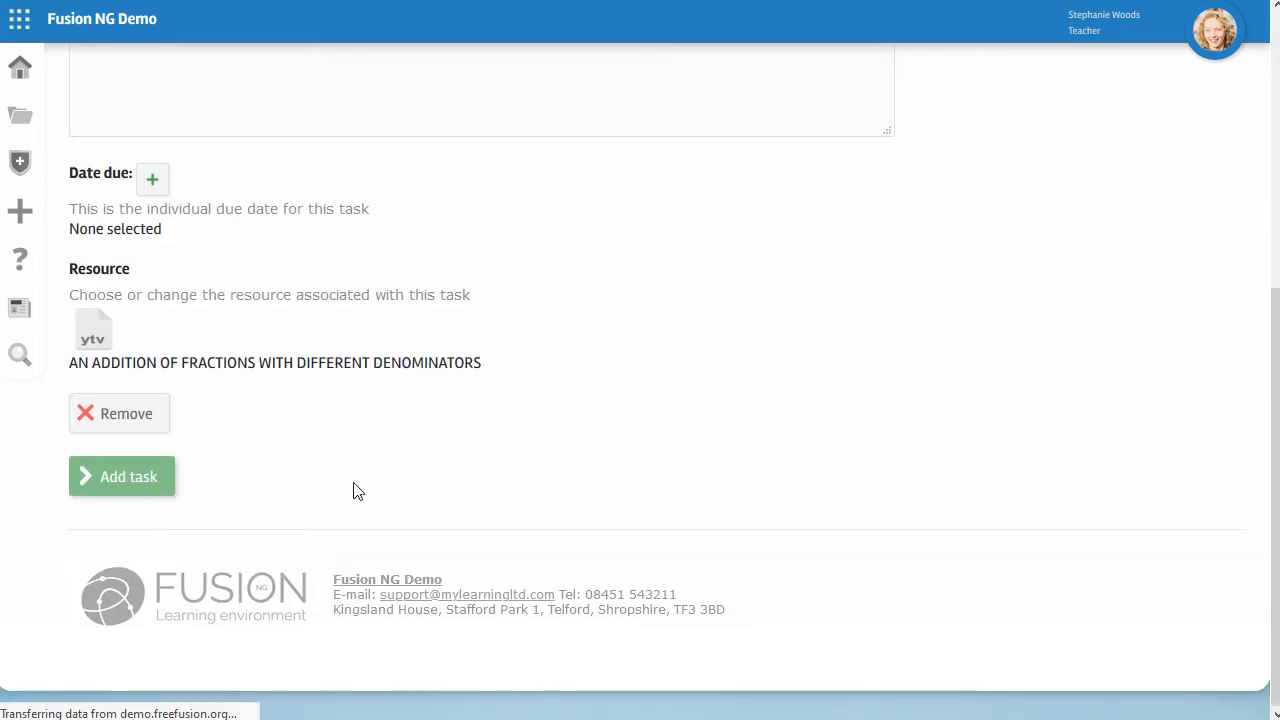
Step: Start a third task item in the Fractions revision list and name it "Do quiz"
{"action": "scroll", "coordinate": [409, 432], "scroll_direction": "down", "scroll_amount": 2}
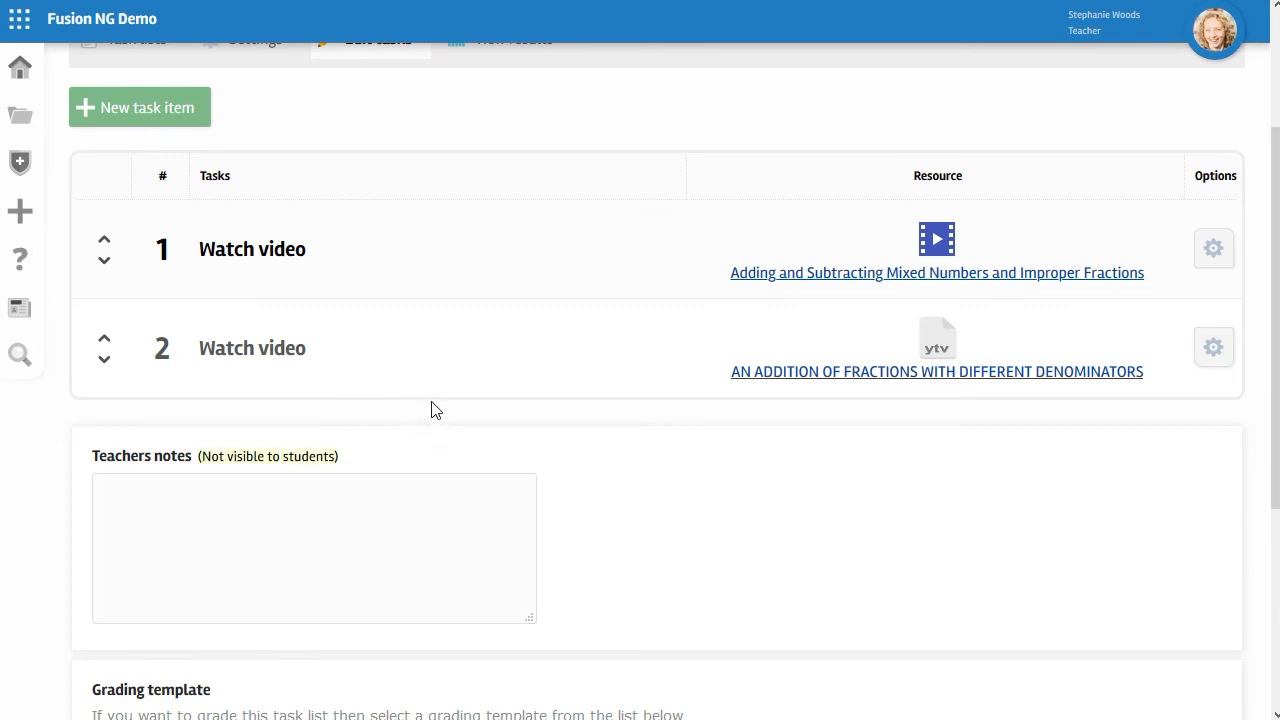
{"action": "left_click", "coordinate": [237, 108]}
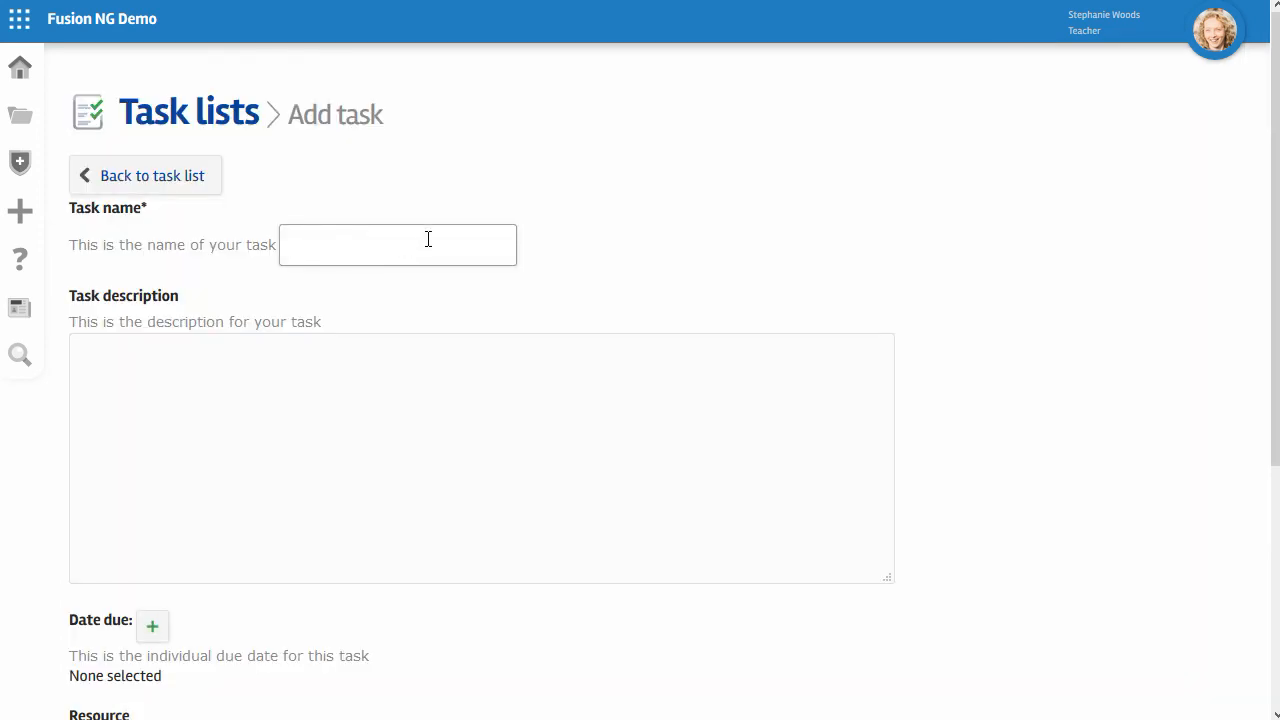
{"action": "type", "text": "do"}
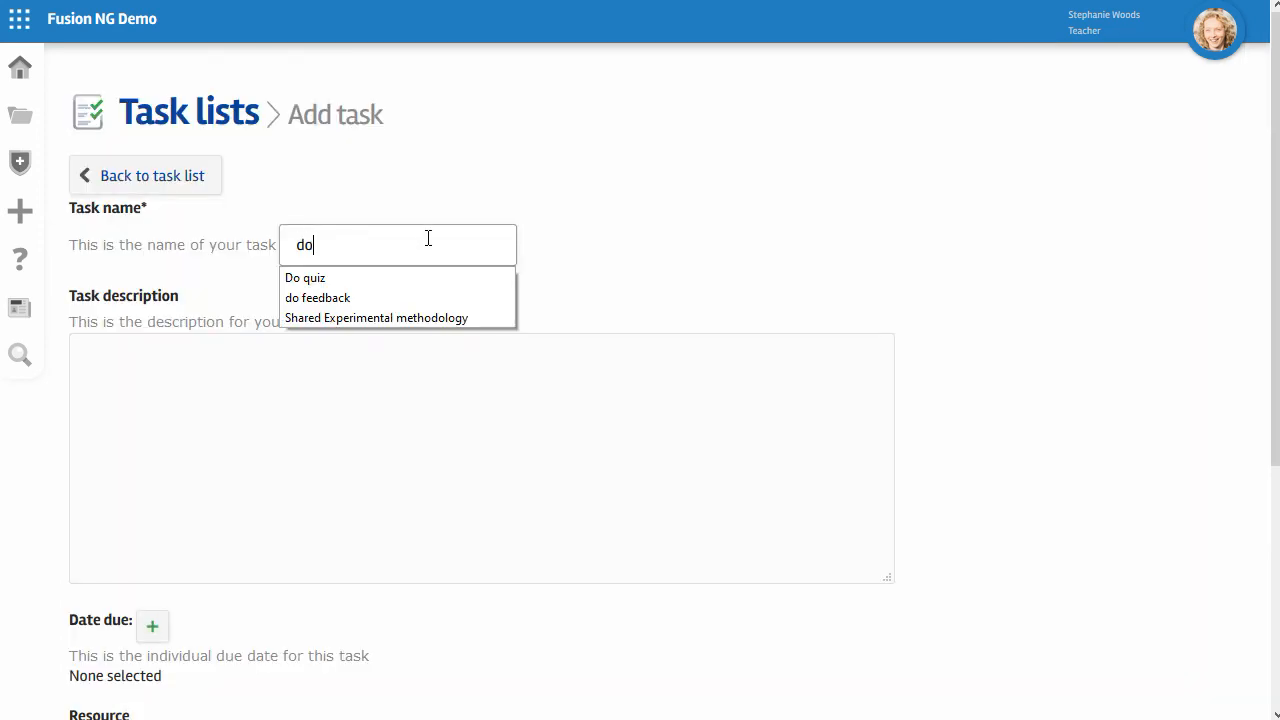
{"action": "left_click", "coordinate": [374, 282]}
Step: Attach the "Fractions quiz" form from the Resource centre's Fractions folder to the "Do quiz" task
{"action": "scroll", "coordinate": [580, 360], "scroll_direction": "down", "scroll_amount": 3}
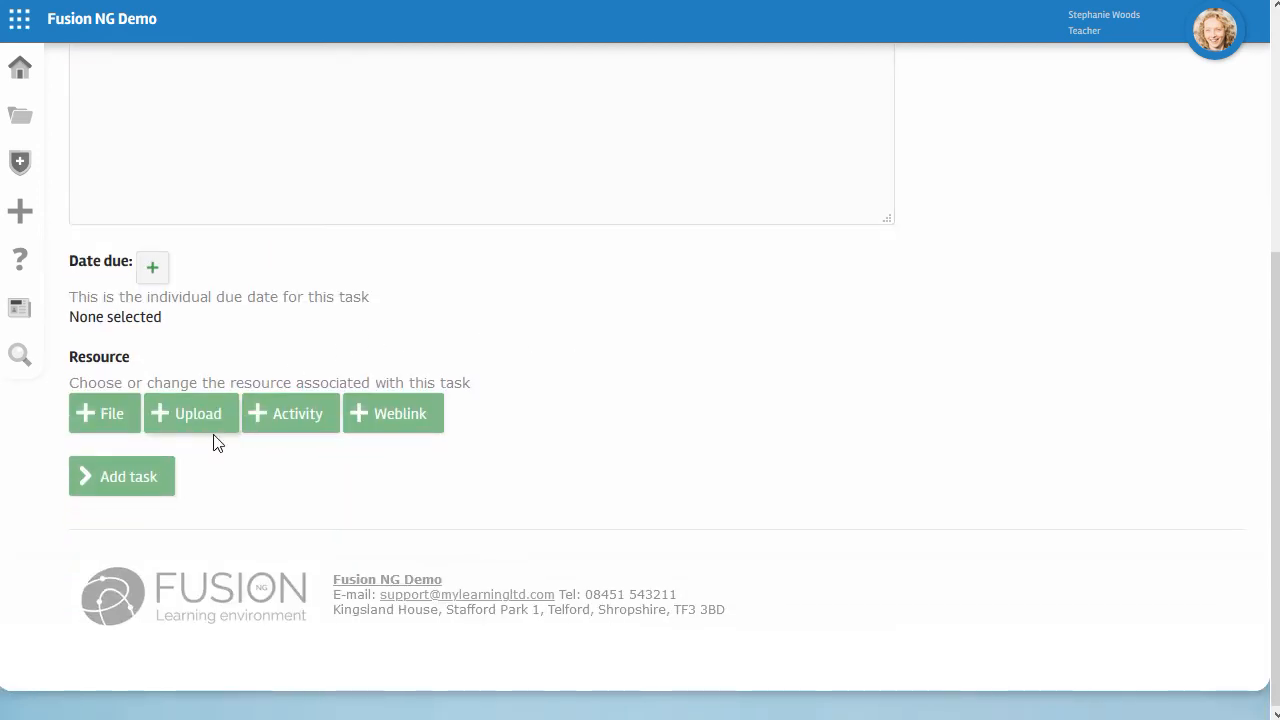
{"action": "left_click", "coordinate": [106, 418]}
{"action": "left_click", "coordinate": [391, 432]}
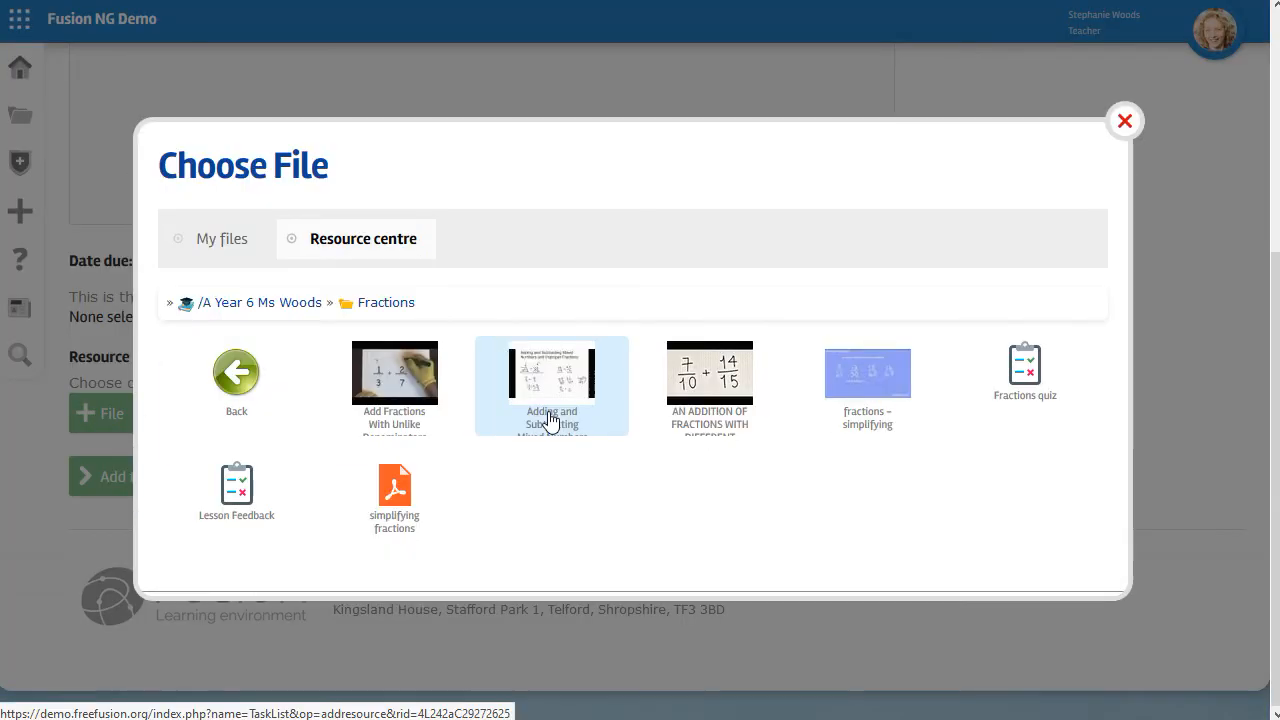
{"action": "left_click", "coordinate": [1027, 376]}
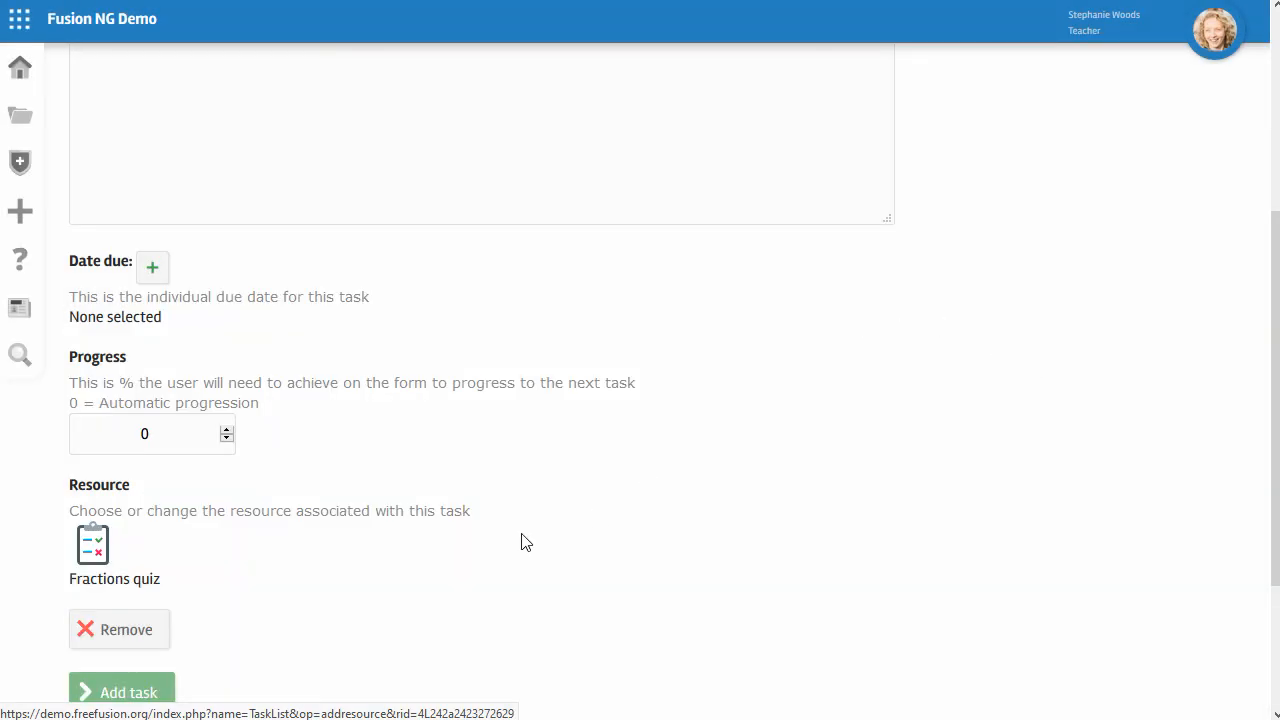
Step: Require 50% on the quiz to progress to the next task, leave the award off, and add the task to the list
{"action": "scroll", "coordinate": [523, 540], "scroll_direction": "down", "scroll_amount": 1}
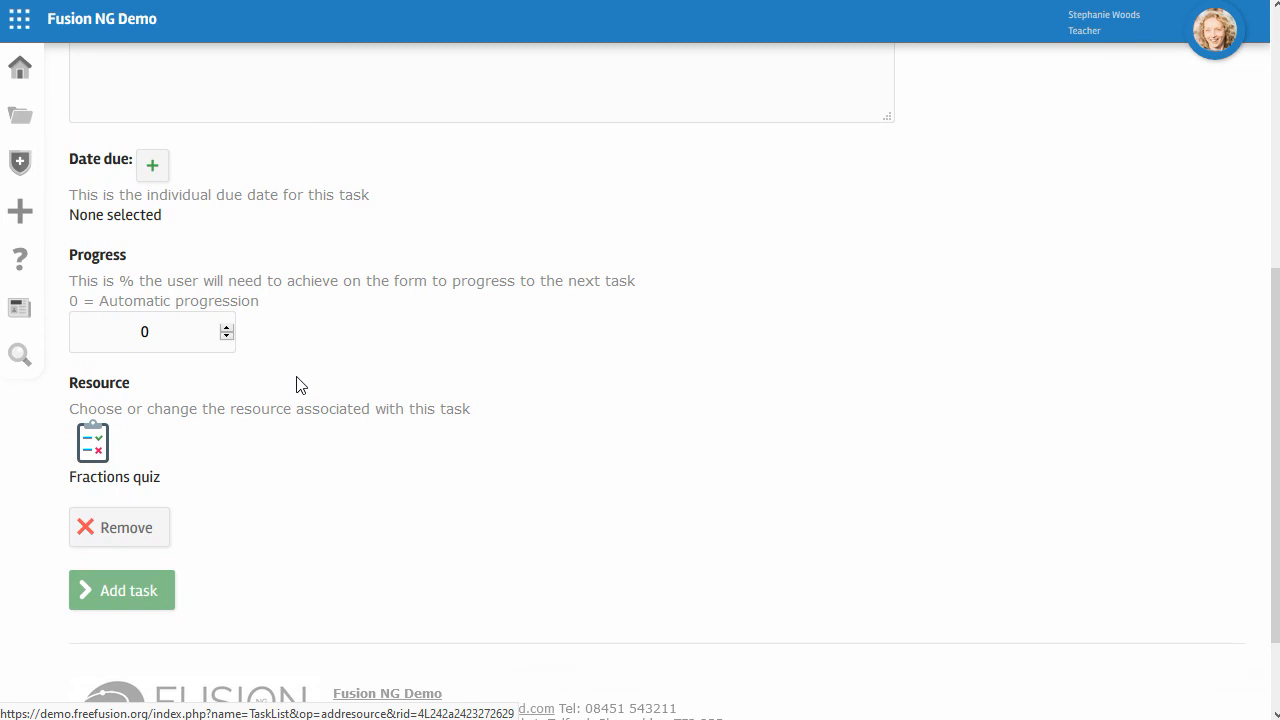
{"action": "left_click", "coordinate": [168, 325]}
{"action": "left_click_drag", "start_coordinate": [175, 332], "coordinate": [90, 332]}
{"action": "type", "text": "50"}
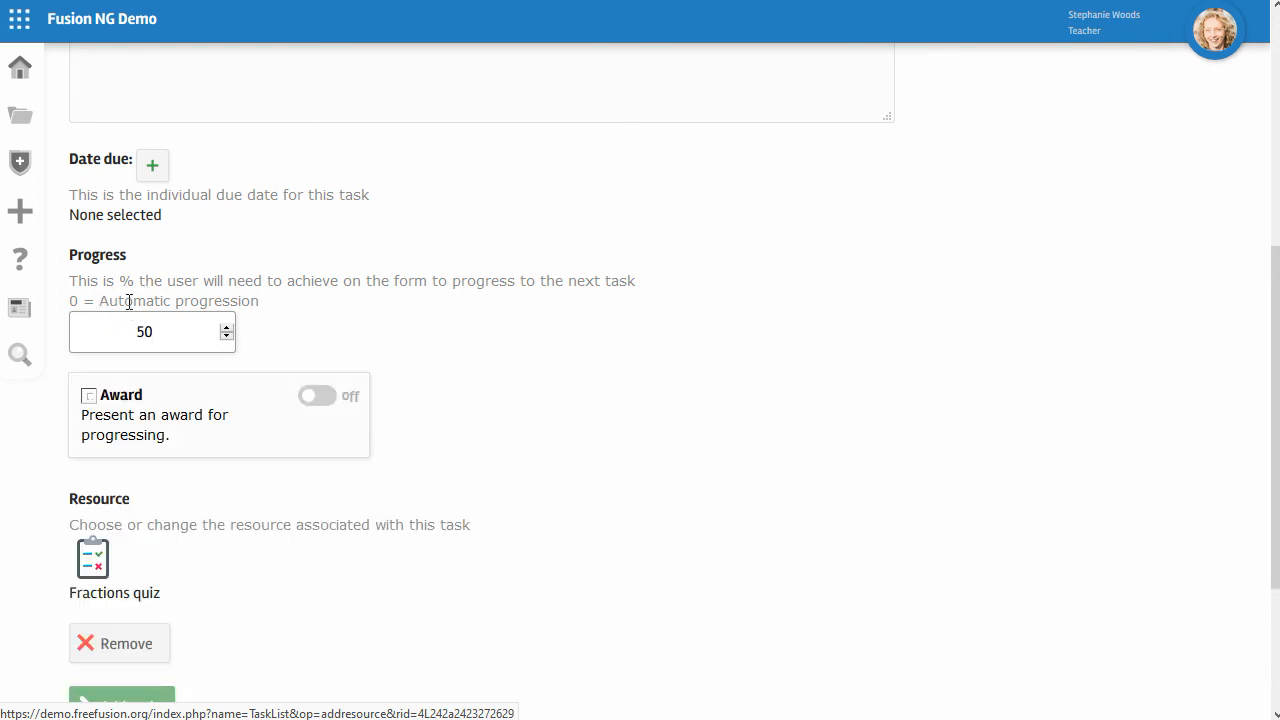
{"action": "scroll", "coordinate": [437, 454], "scroll_direction": "down", "scroll_amount": 3}
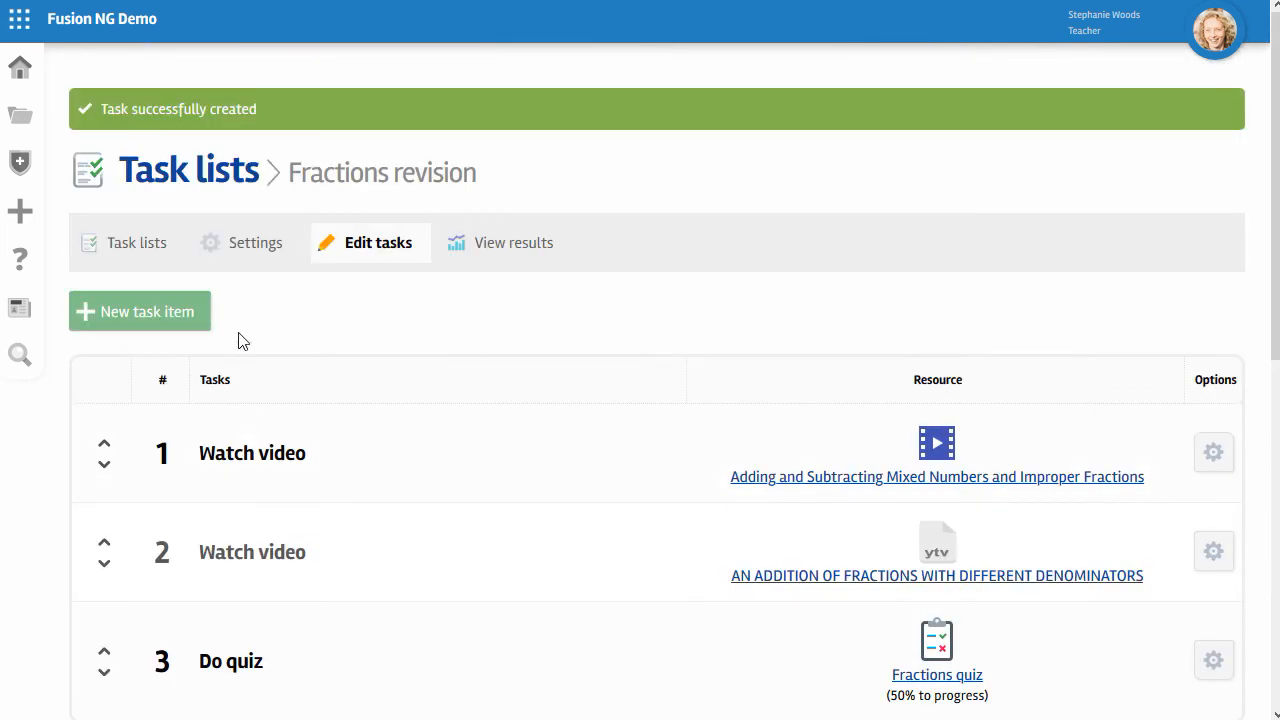
Step: Start a fourth task item and name it "read this"
{"action": "left_click", "coordinate": [143, 317]}
{"action": "left_click", "coordinate": [332, 252]}
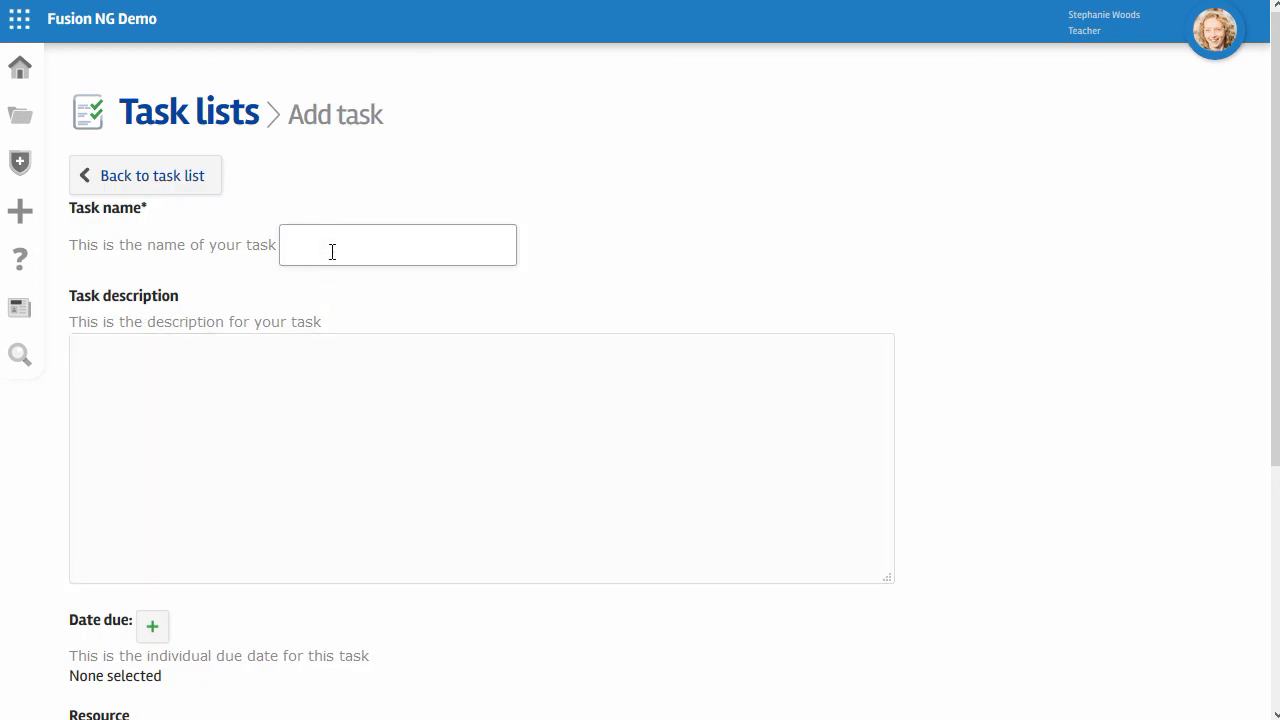
{"action": "type", "text": "read"}
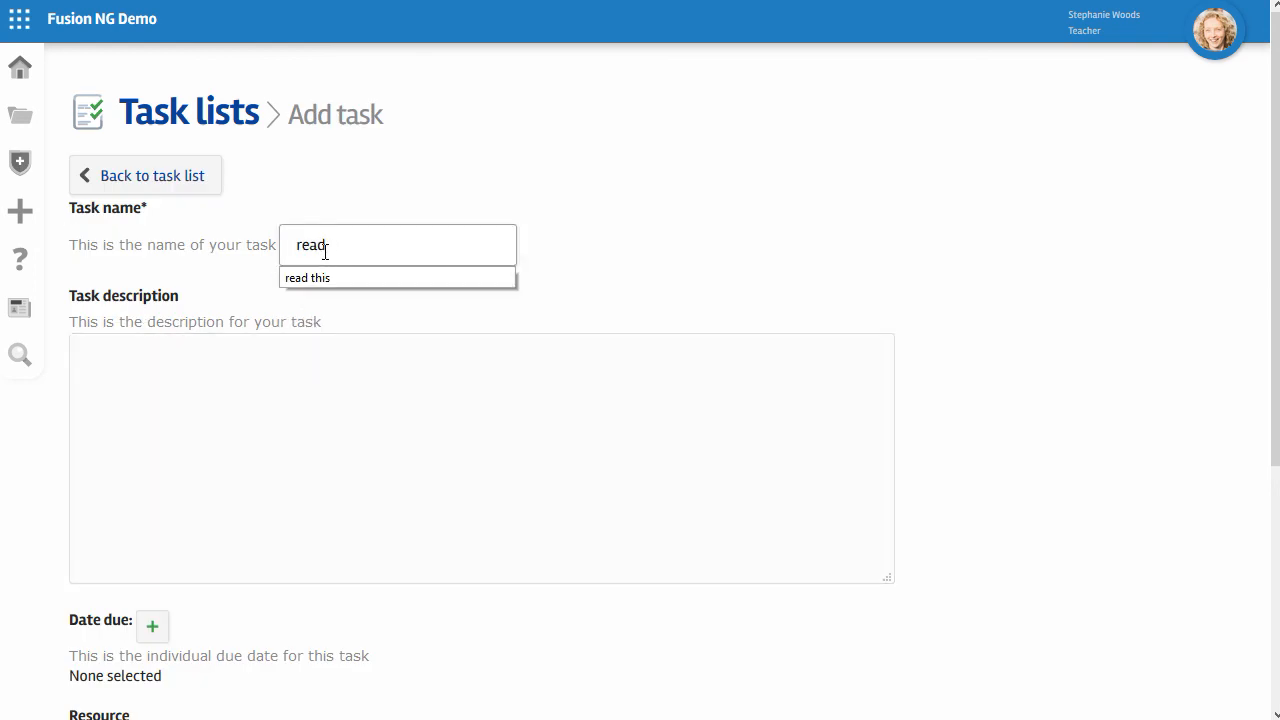
{"action": "left_click", "coordinate": [317, 278]}
Step: Attach the "simplifying fractions" PDF from the Resource centre's Fractions folder to the "read this" task and add it to the list
{"action": "scroll", "coordinate": [277, 449], "scroll_direction": "down", "scroll_amount": 3}
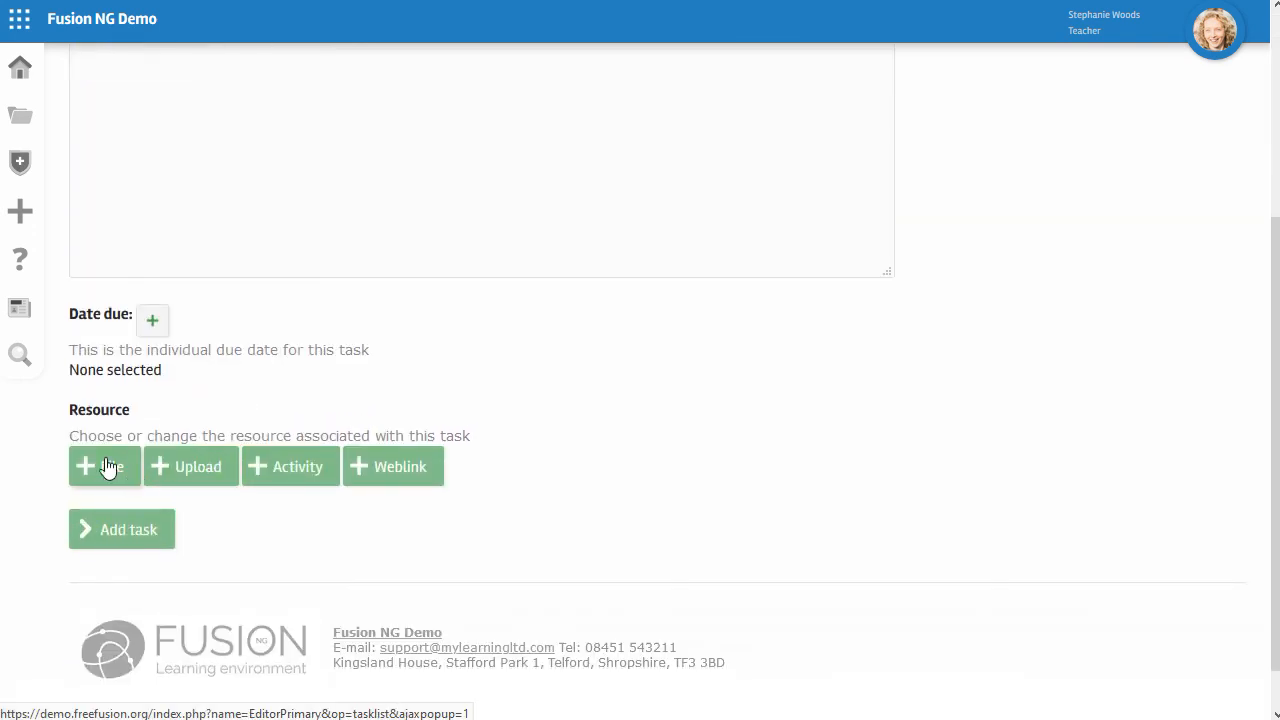
{"action": "left_click", "coordinate": [97, 465]}
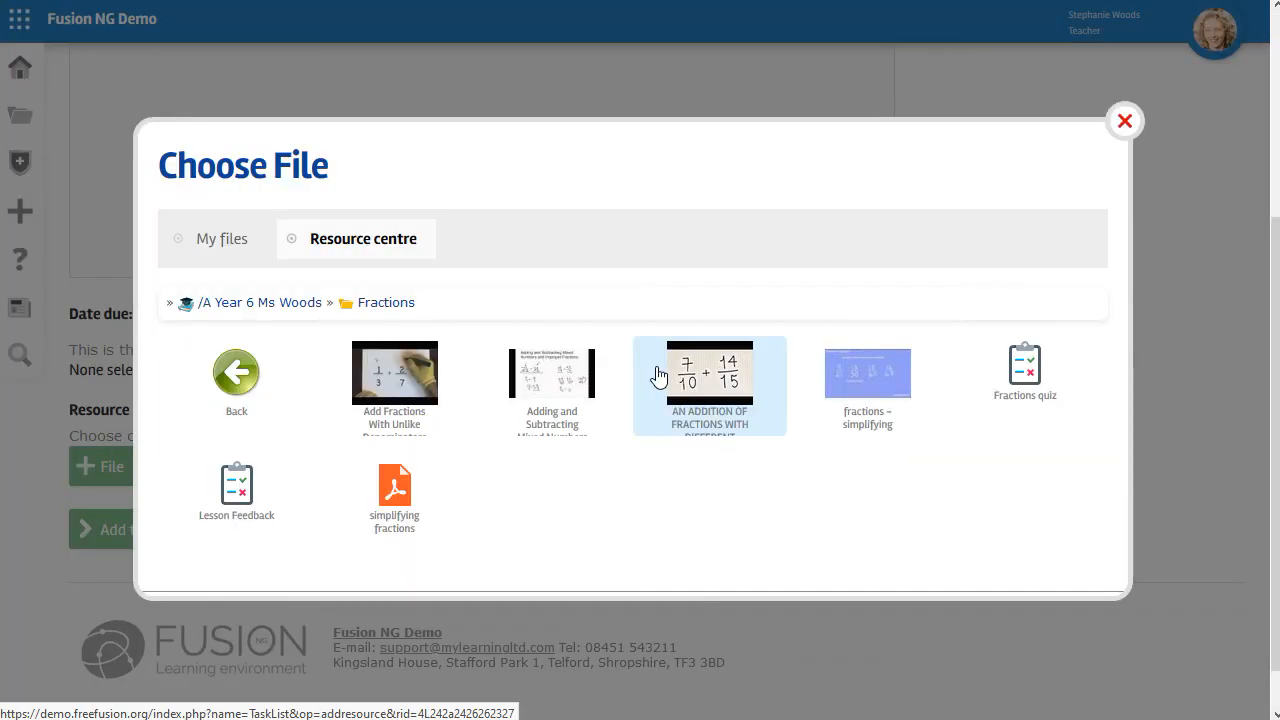
{"action": "left_click", "coordinate": [389, 499]}
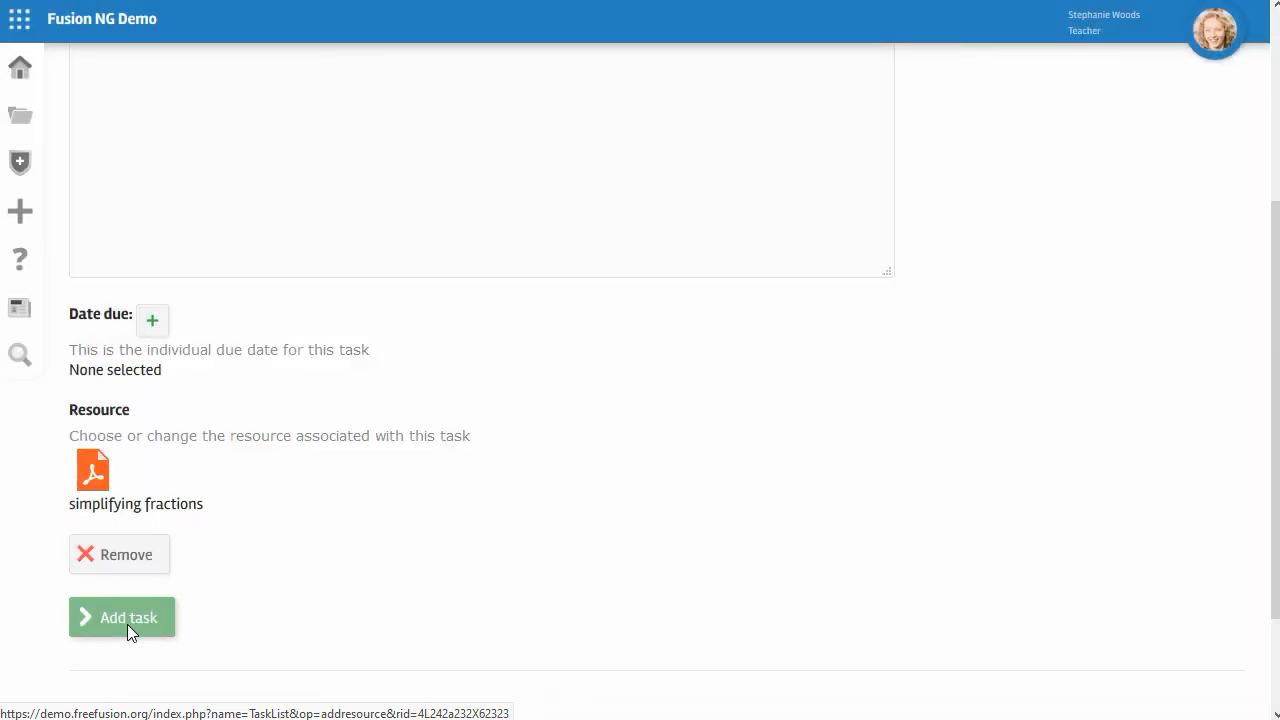
{"action": "left_click", "coordinate": [127, 624]}
{"action": "scroll", "coordinate": [598, 472], "scroll_direction": "down", "scroll_amount": 3}
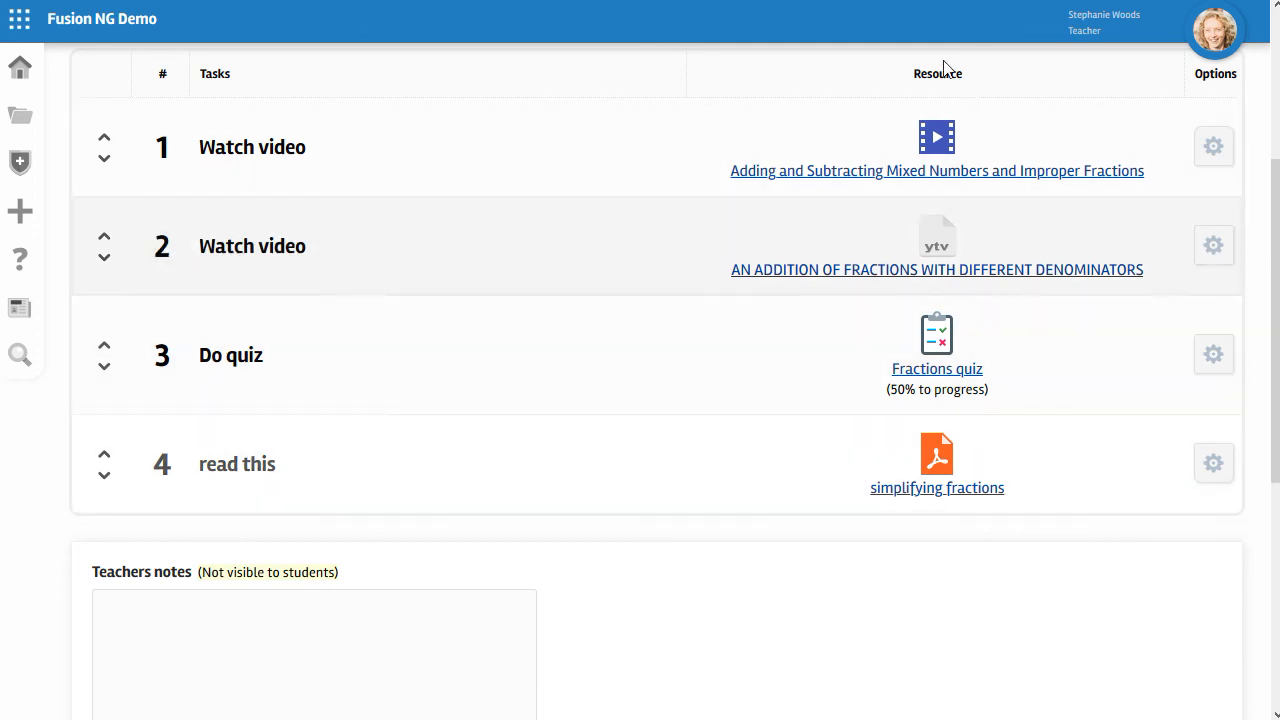
Step: Open the results of the Fractions revision task list and review every student's progress and validation status
{"action": "scroll", "coordinate": [473, 403], "scroll_direction": "up", "scroll_amount": 3}
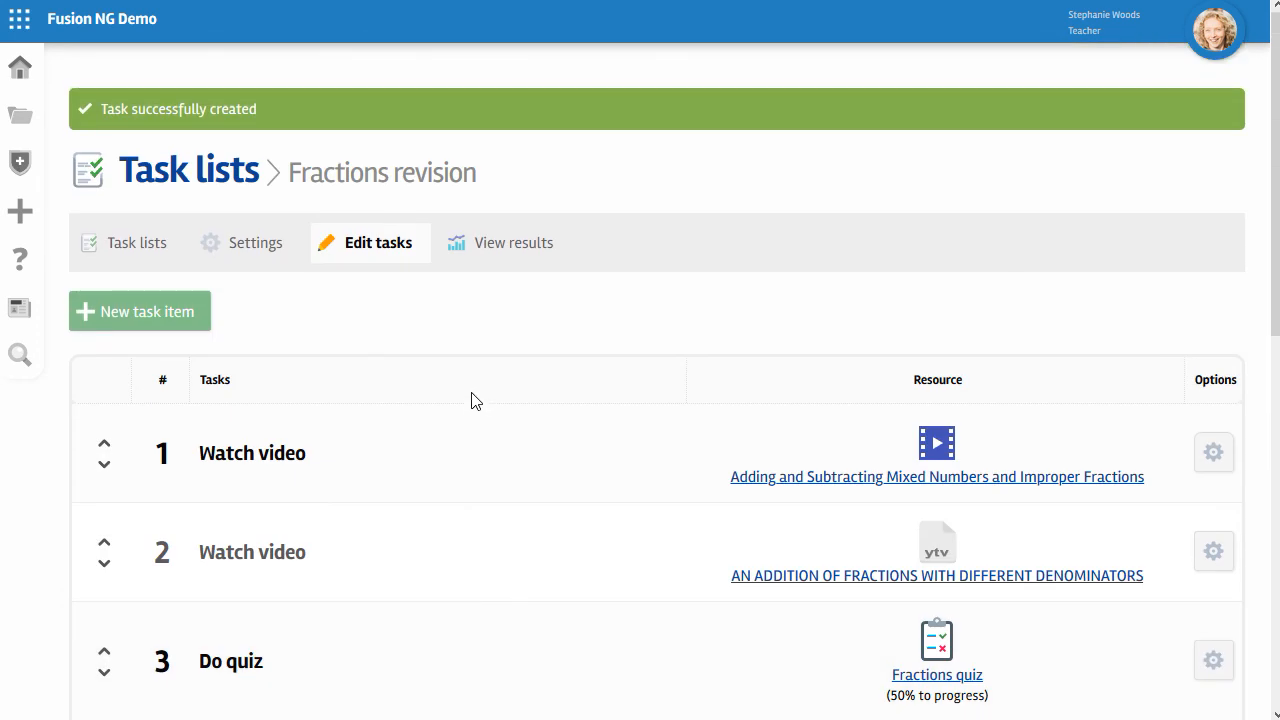
{"action": "left_click", "coordinate": [516, 254]}
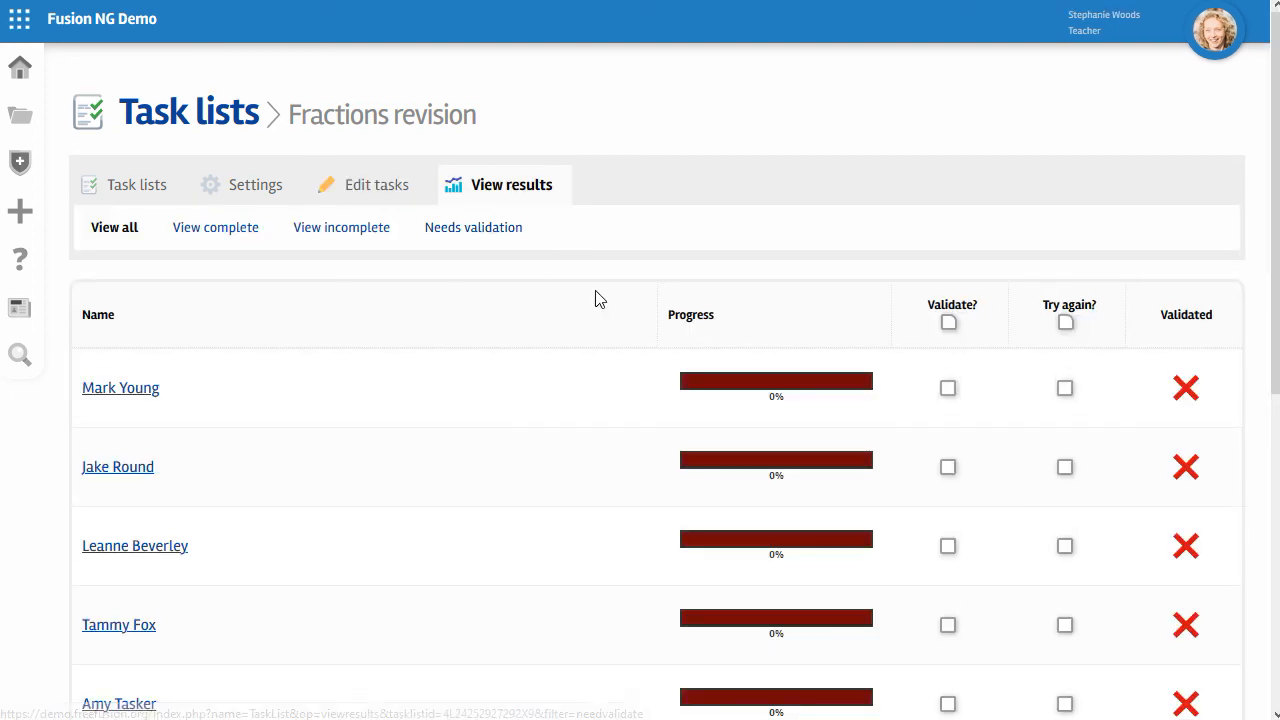
{"action": "scroll", "coordinate": [594, 297], "scroll_direction": "down", "scroll_amount": 2}
{"action": "scroll", "coordinate": [594, 297], "scroll_direction": "down", "scroll_amount": 1}
{"action": "scroll", "coordinate": [429, 540], "scroll_direction": "down", "scroll_amount": 3}
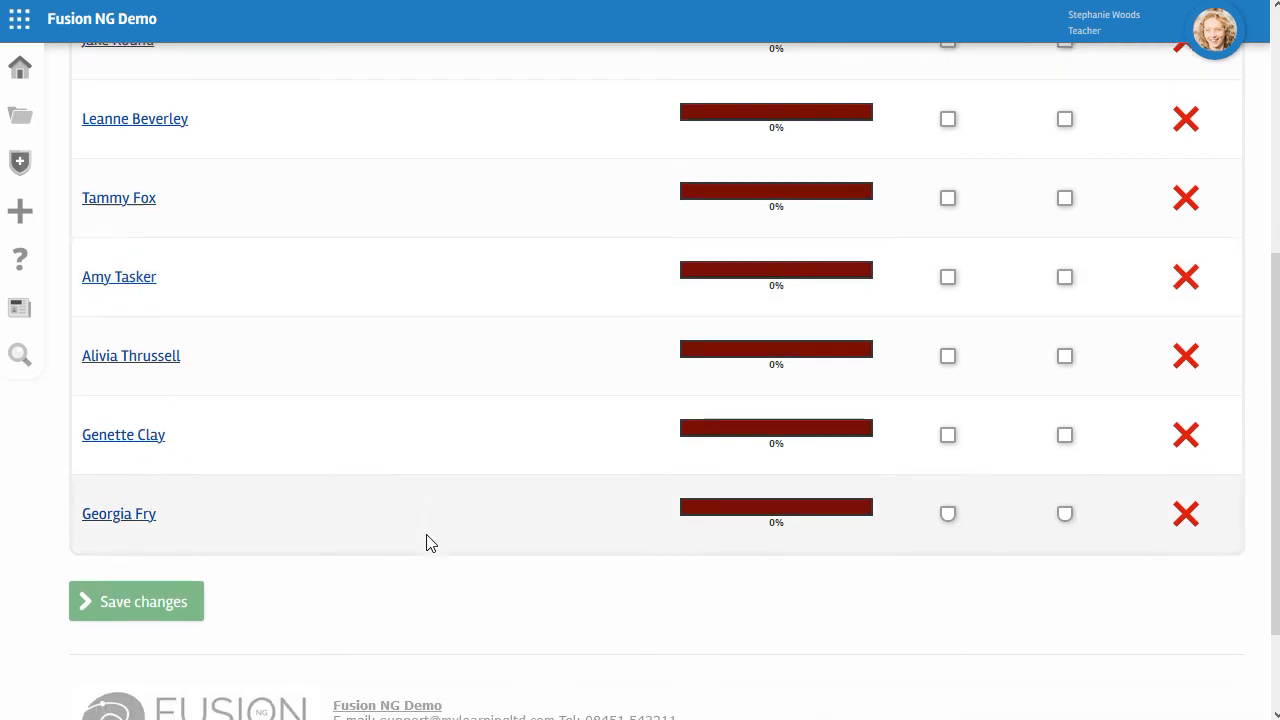
{"action": "scroll", "coordinate": [875, 414], "scroll_direction": "up", "scroll_amount": 3}
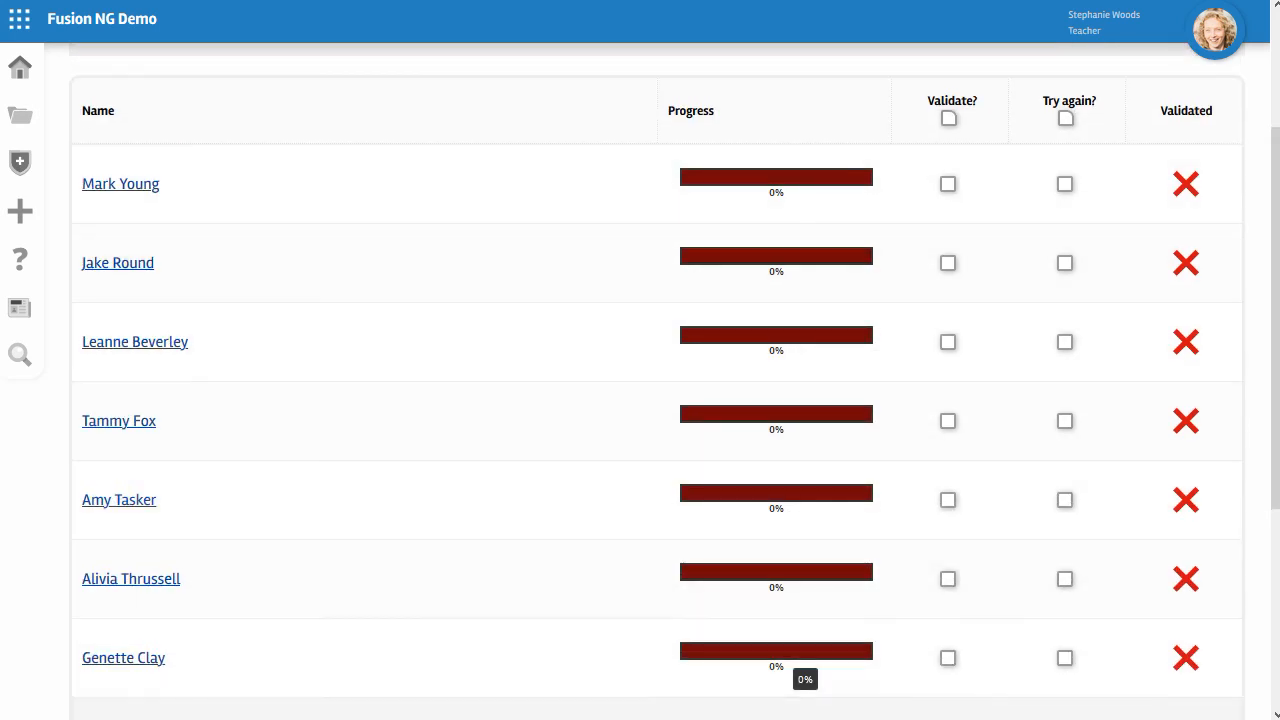